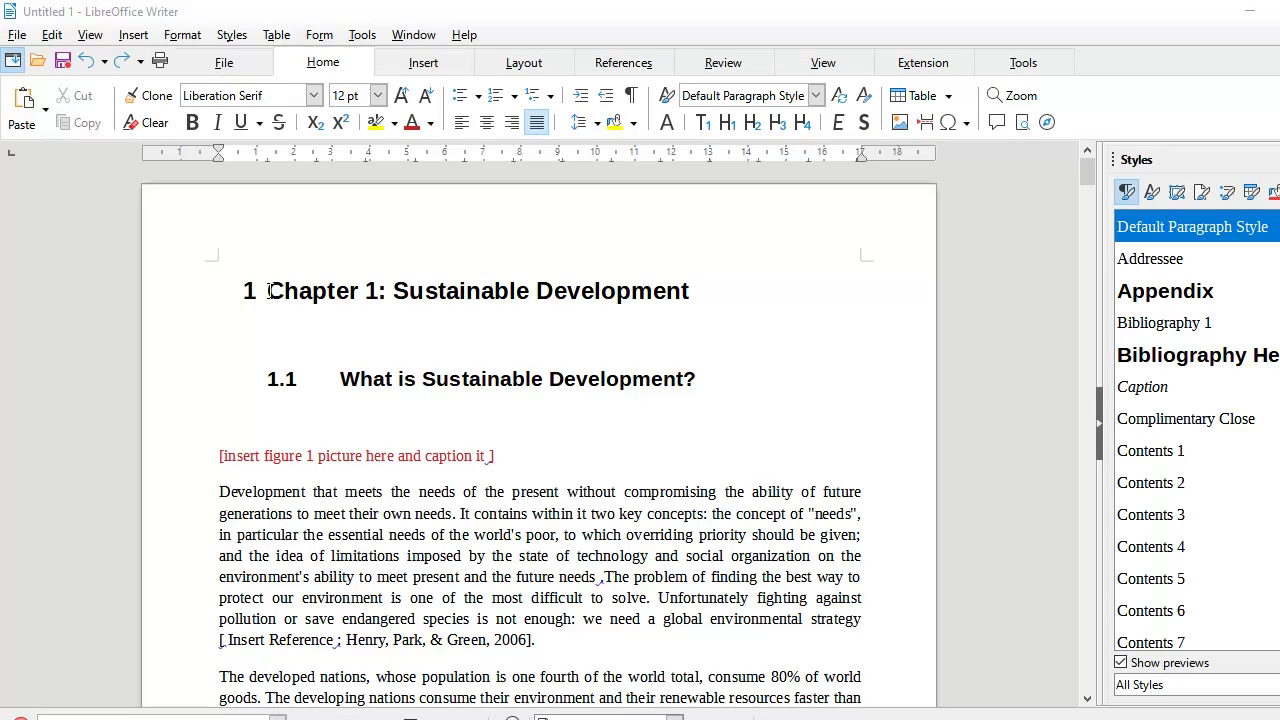
Set the Heading 1 style's before-text and first-line indents to 0 cm.
click(479, 292)
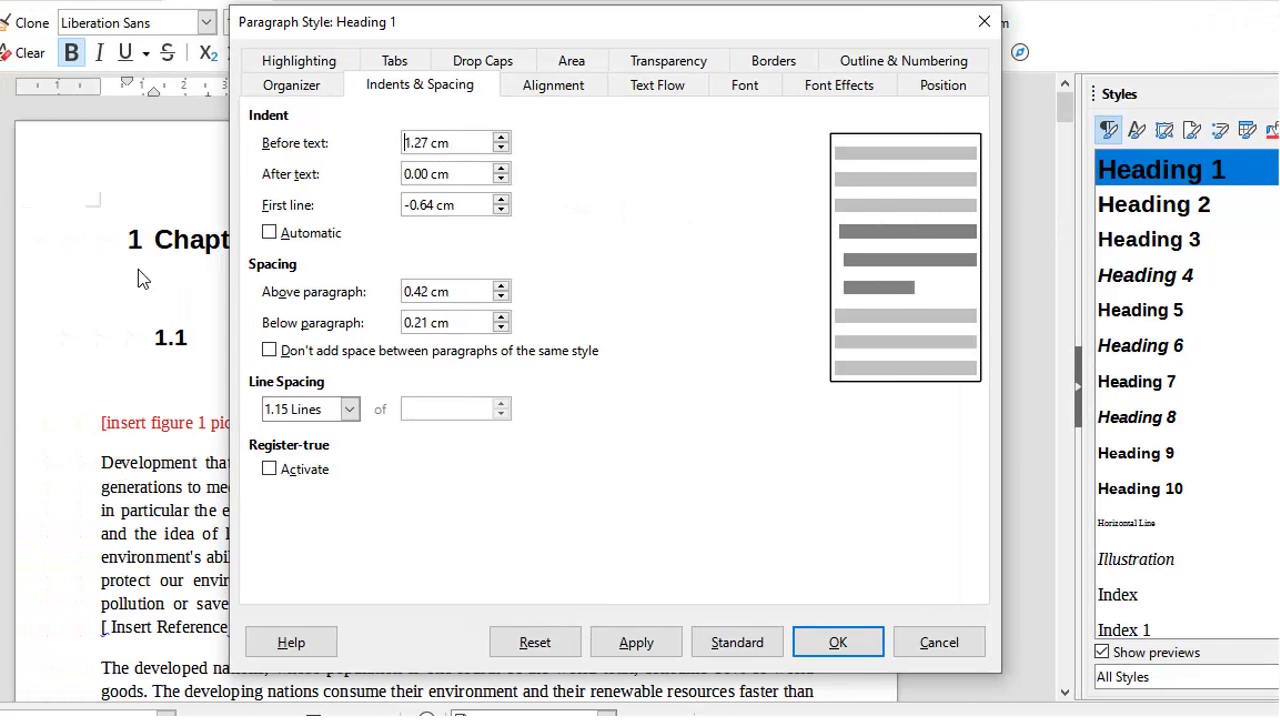
drag(458, 142, 405, 138)
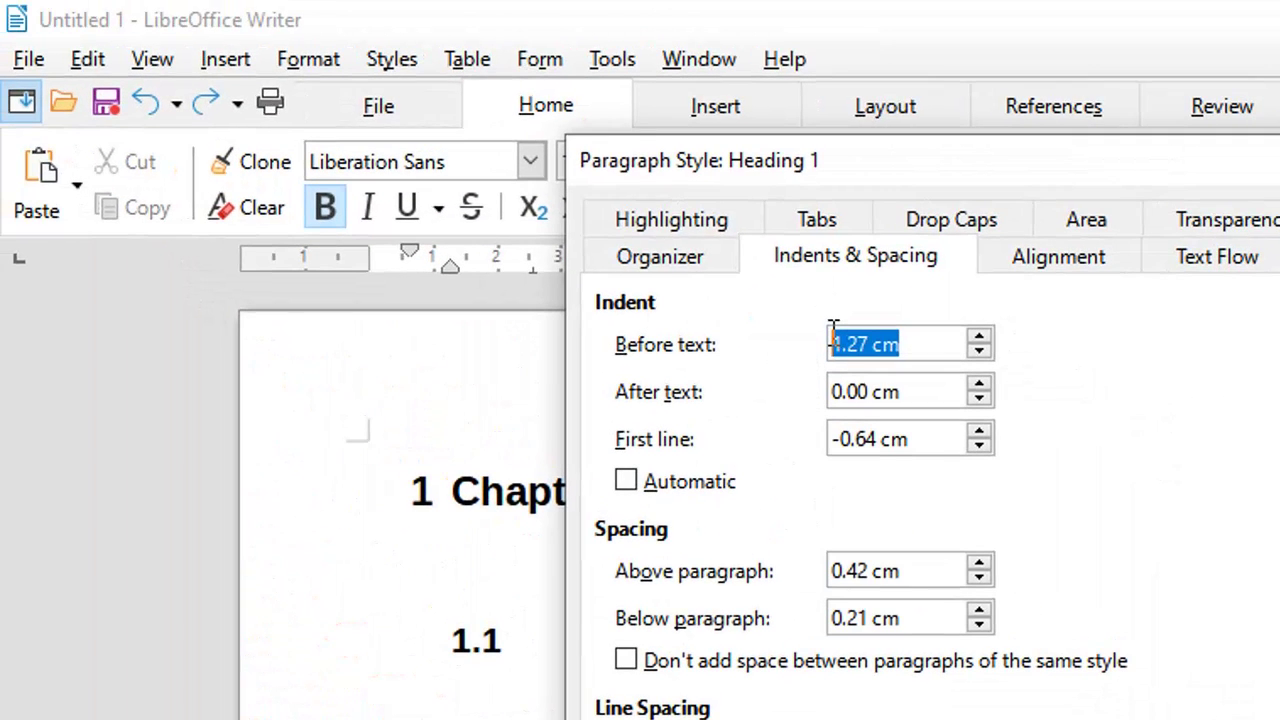
text(0)
drag(926, 439, 833, 437)
text(0)
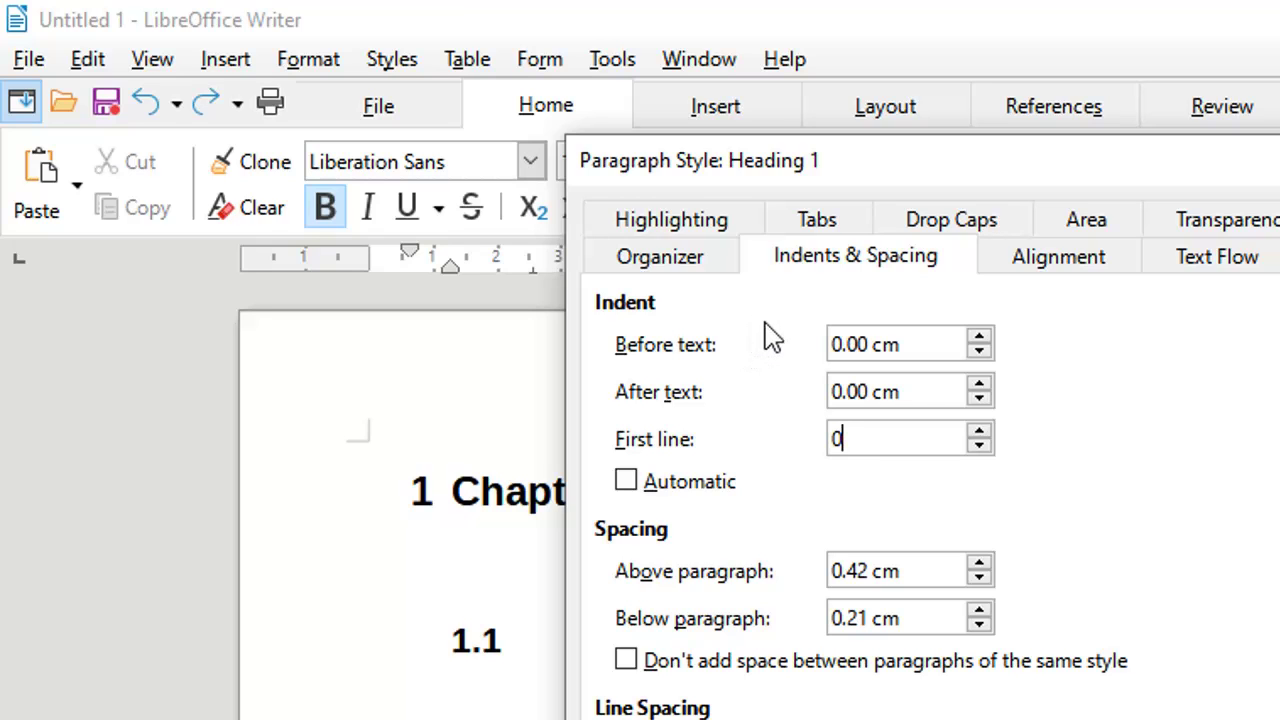
click(920, 394)
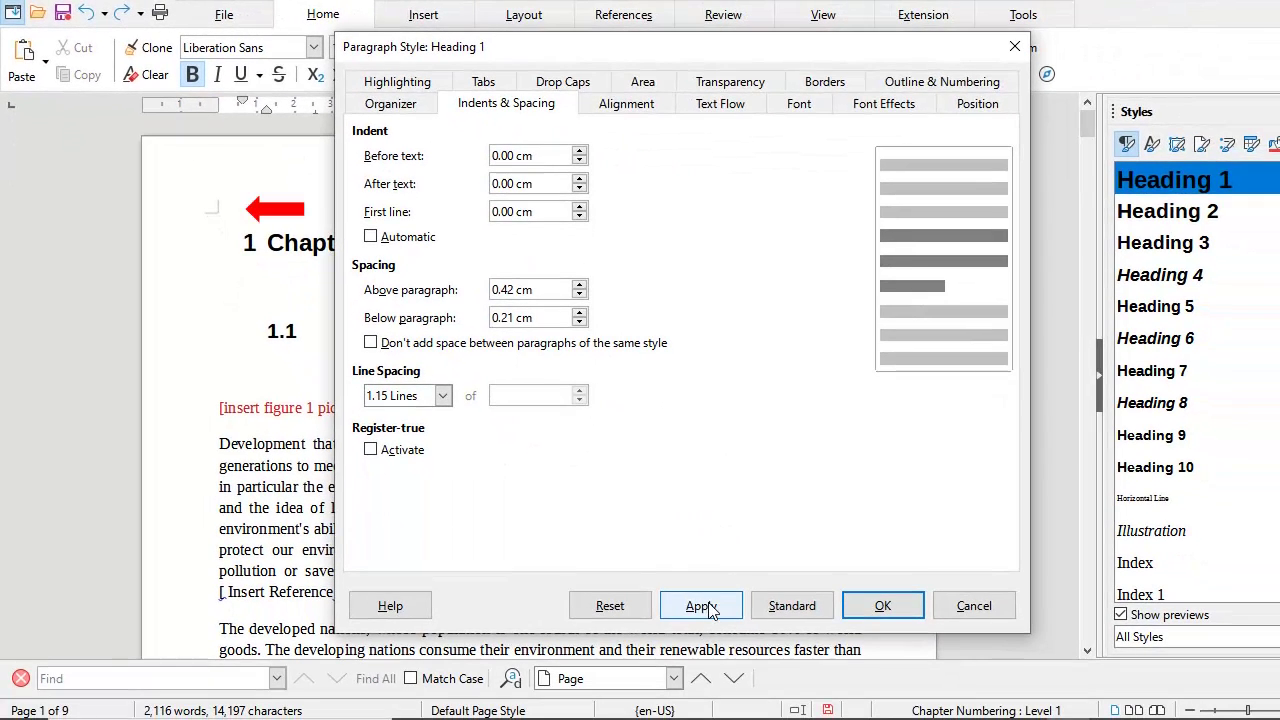
click(701, 605)
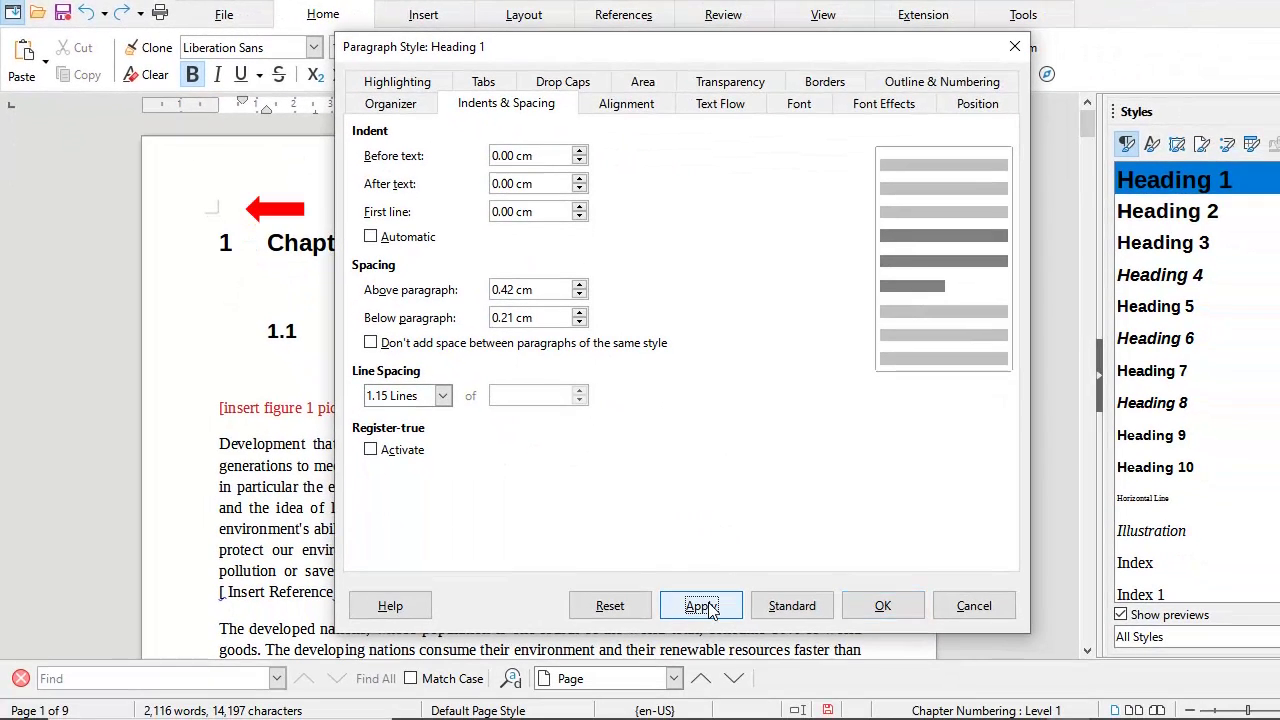
click(883, 607)
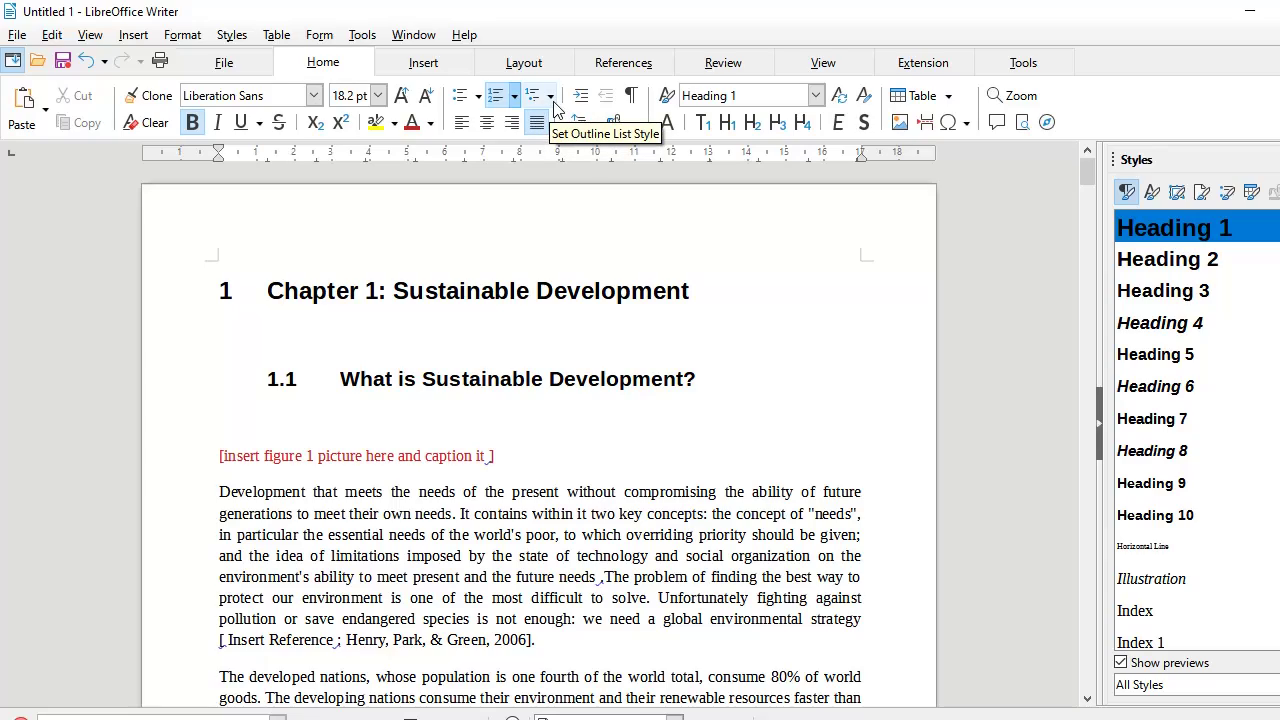
Have the level-1 outline number followed by a space instead of a tab.
click(550, 96)
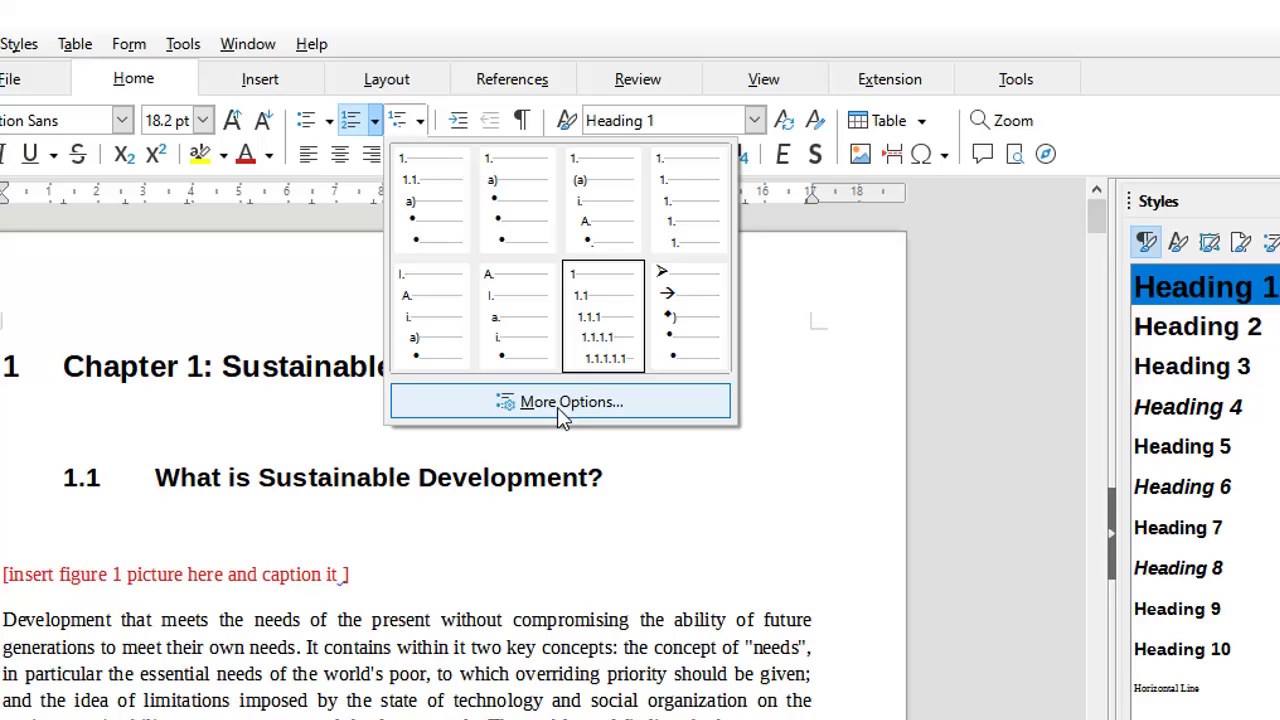
click(643, 412)
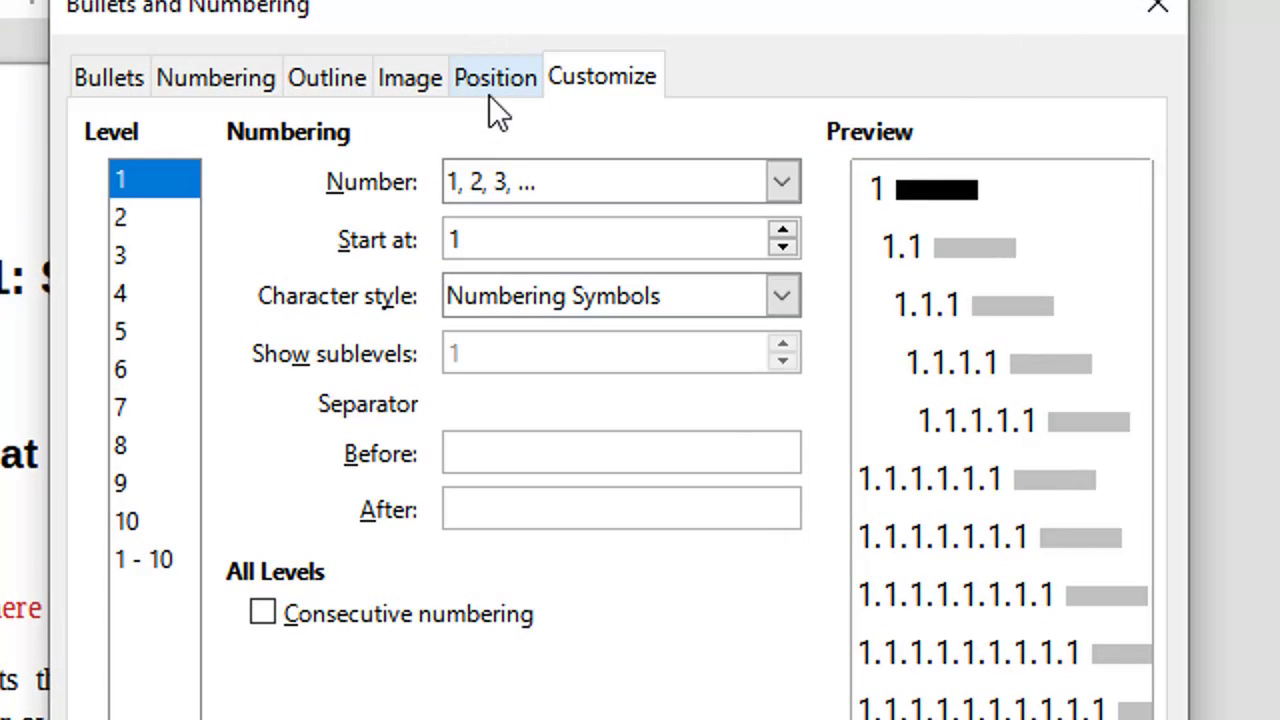
click(495, 85)
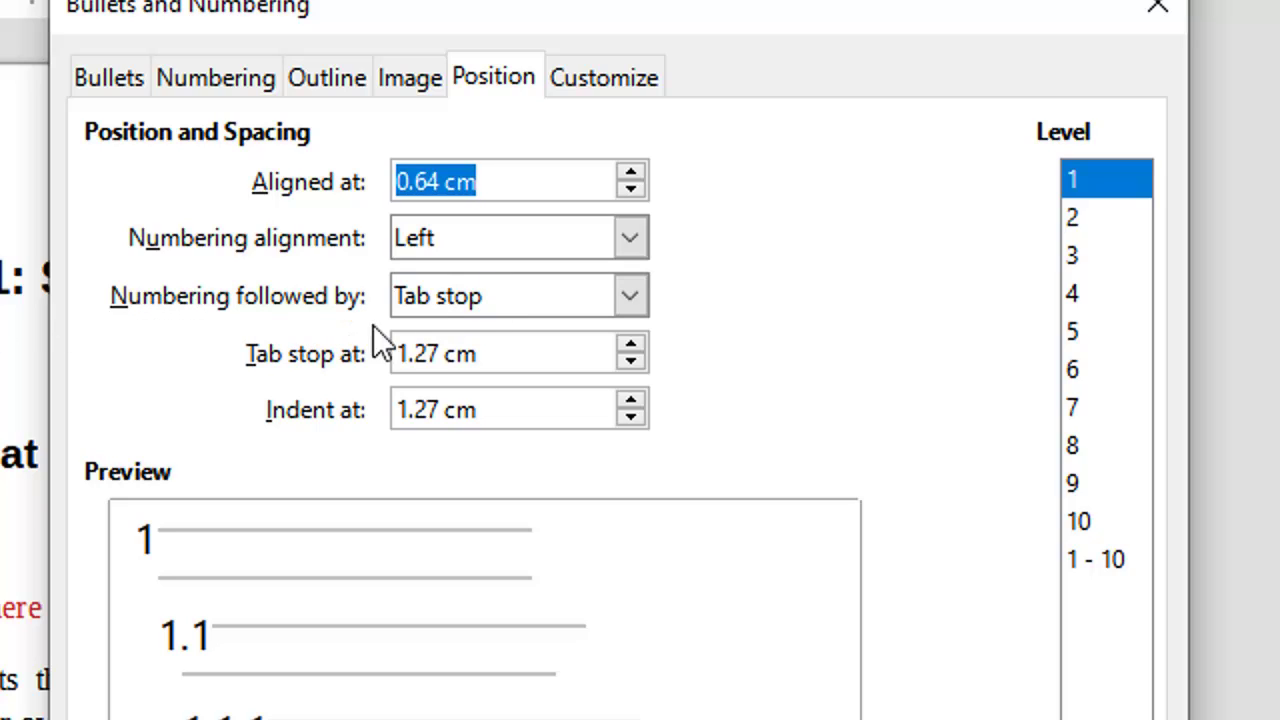
click(627, 297)
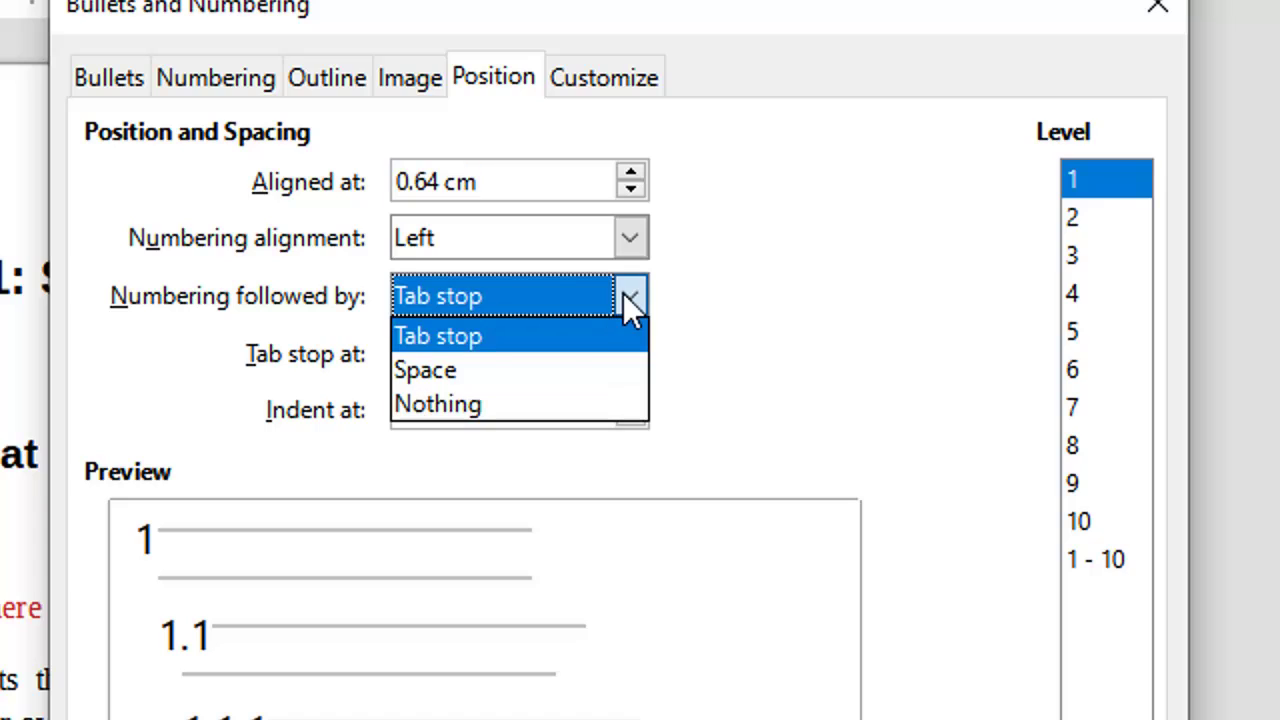
click(463, 377)
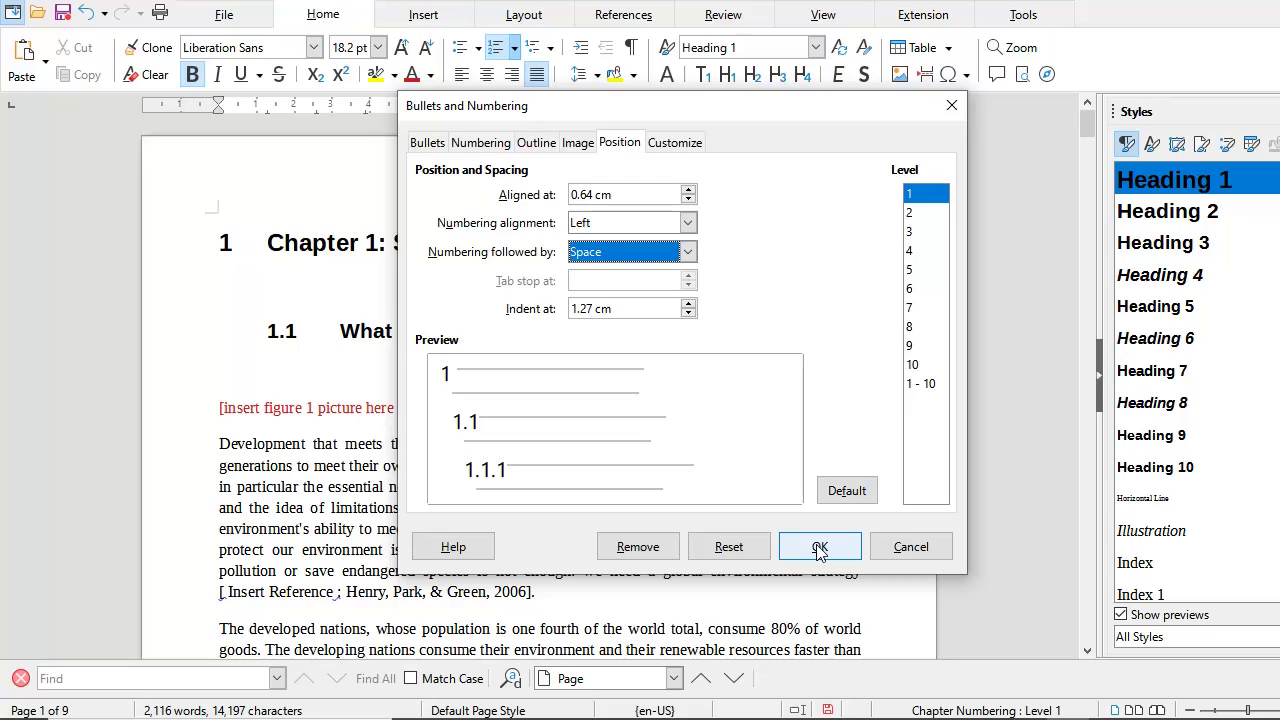
click(819, 549)
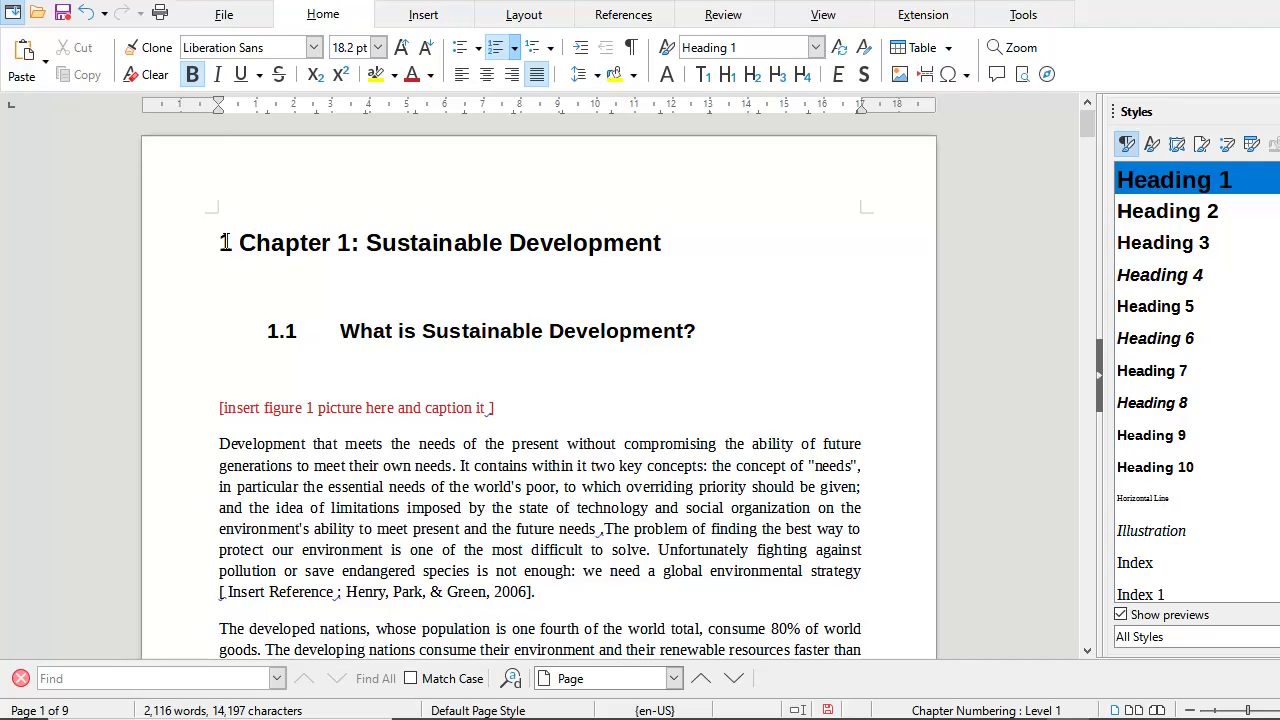
Delete the manually typed 'Chapter 1: ' prefix from the first heading.
key(Left)
click(226, 243)
click(237, 244)
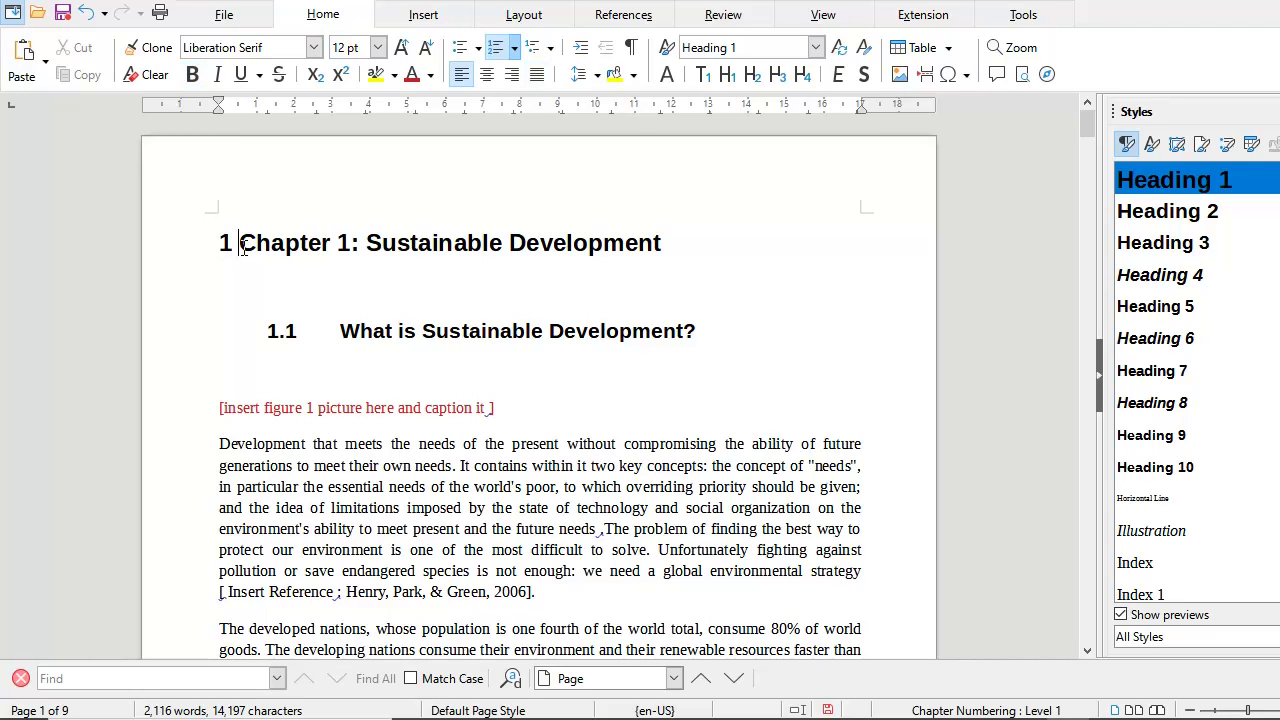
click(309, 245)
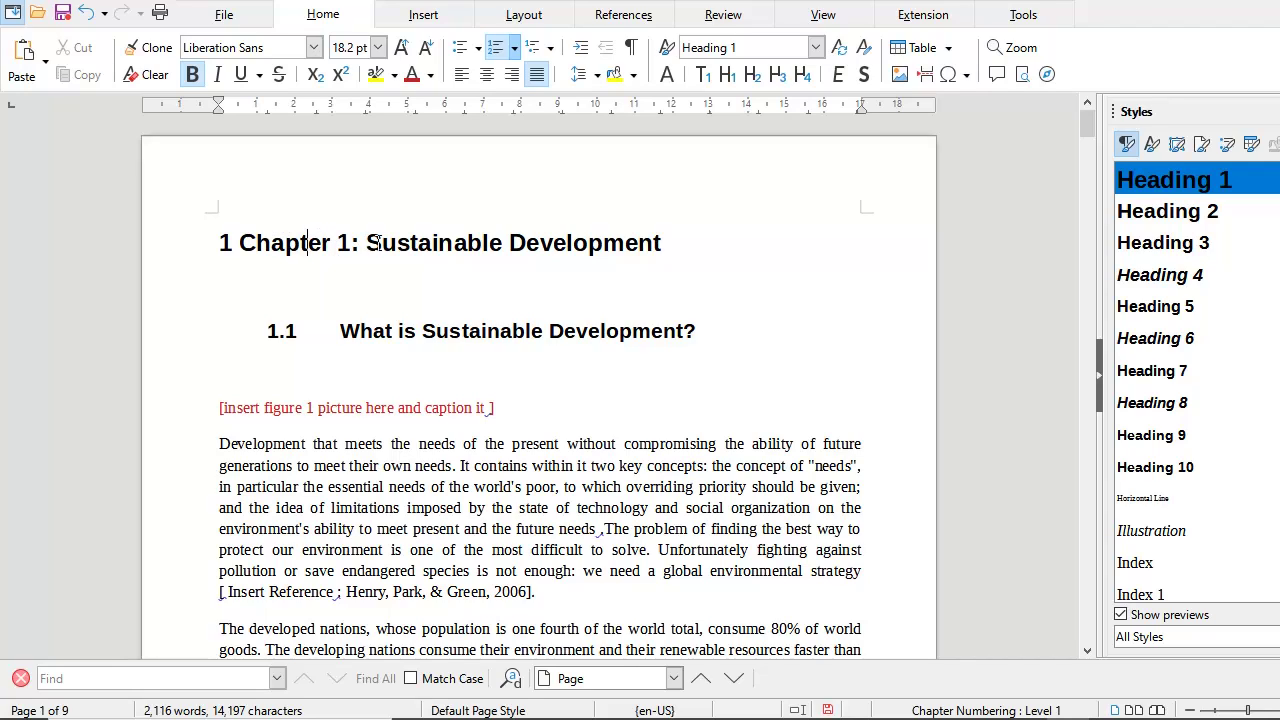
drag(365, 243, 238, 245)
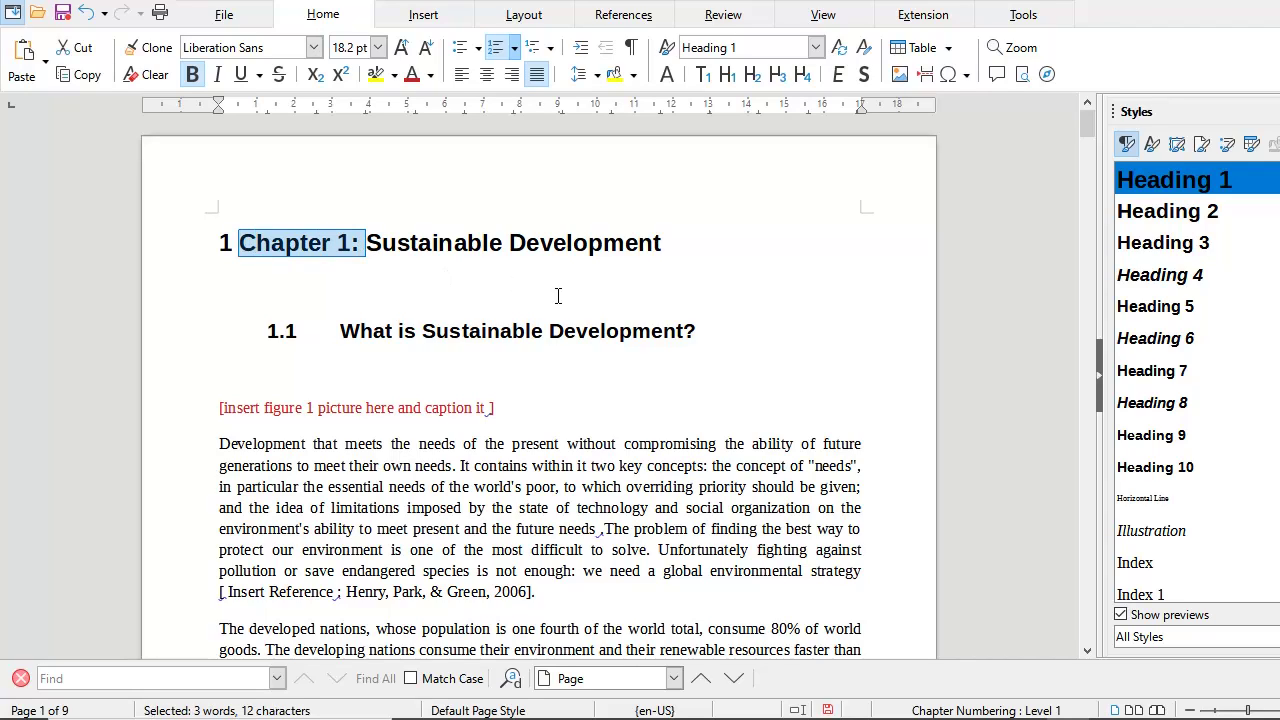
key(BackSpace)
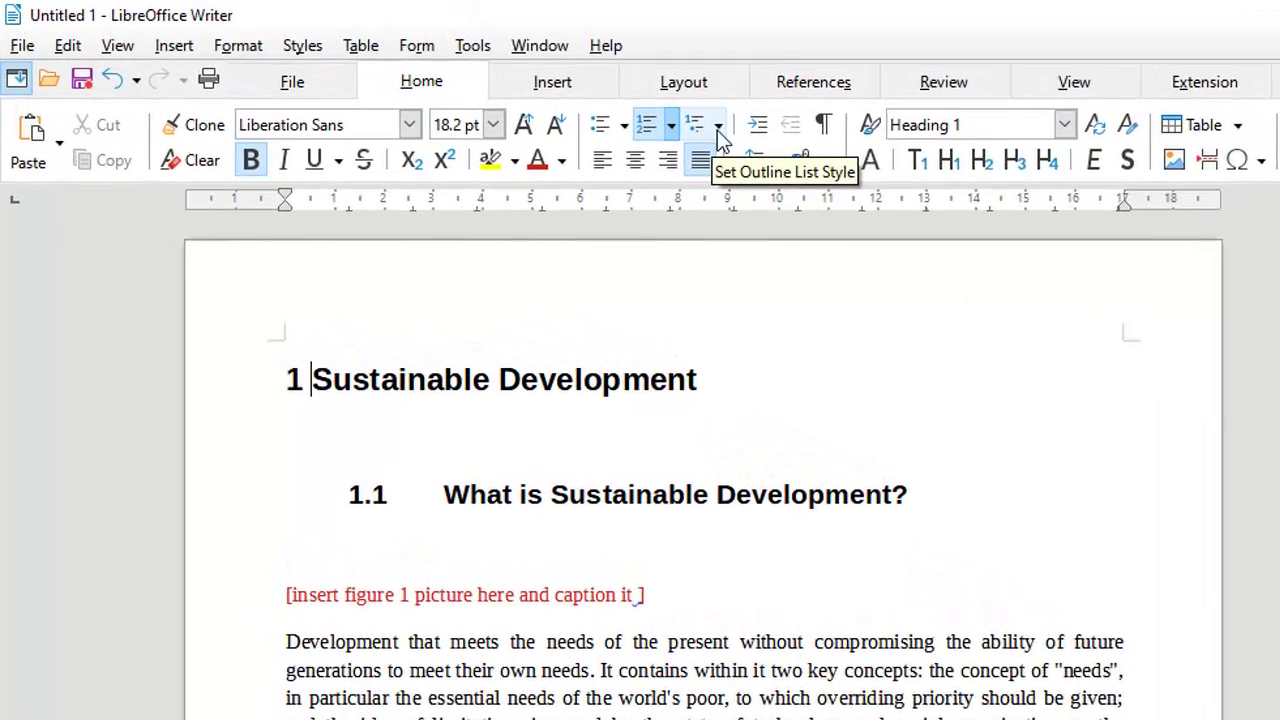
Add 'Chapter' before and ':' after the level-1 outline number.
click(573, 100)
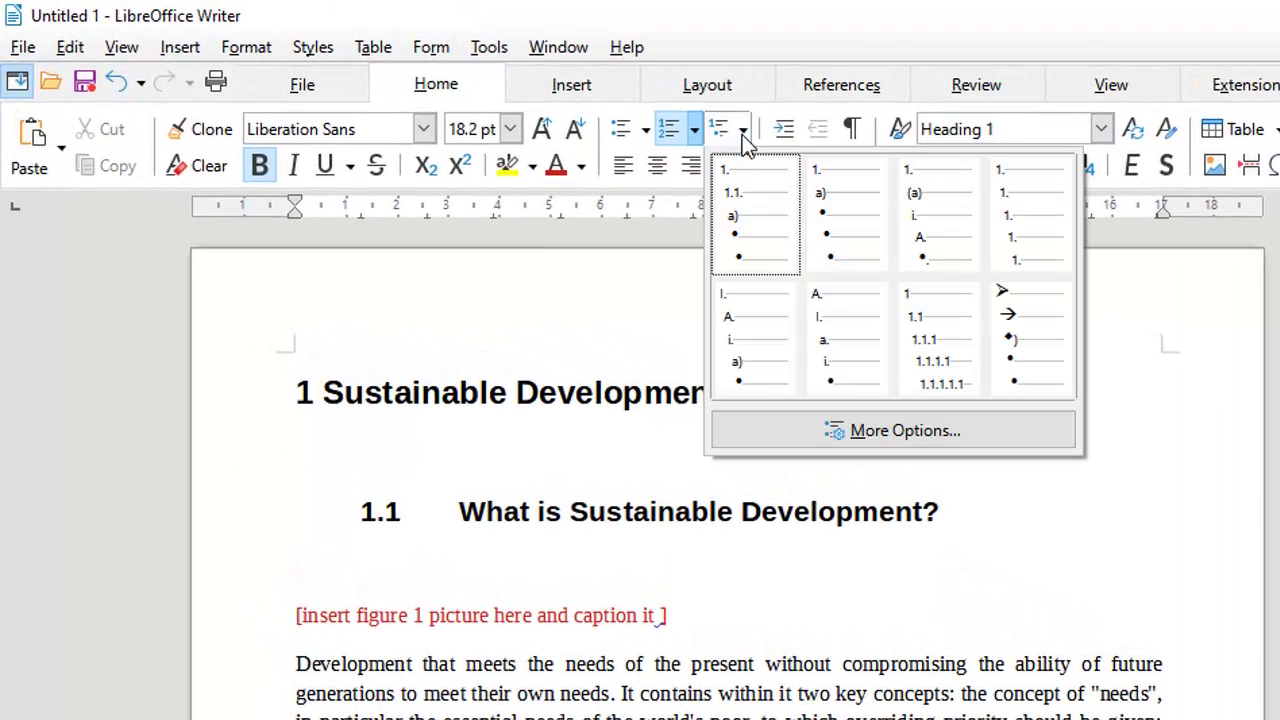
click(905, 431)
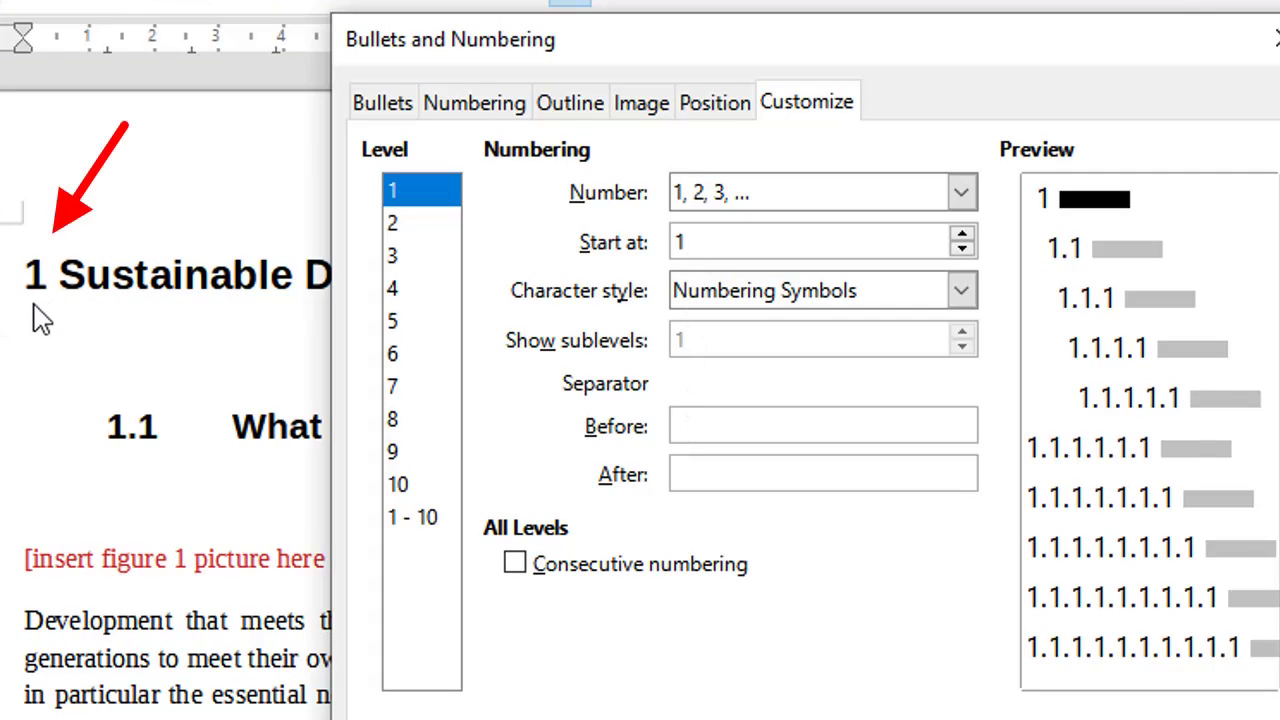
click(702, 428)
text(C)
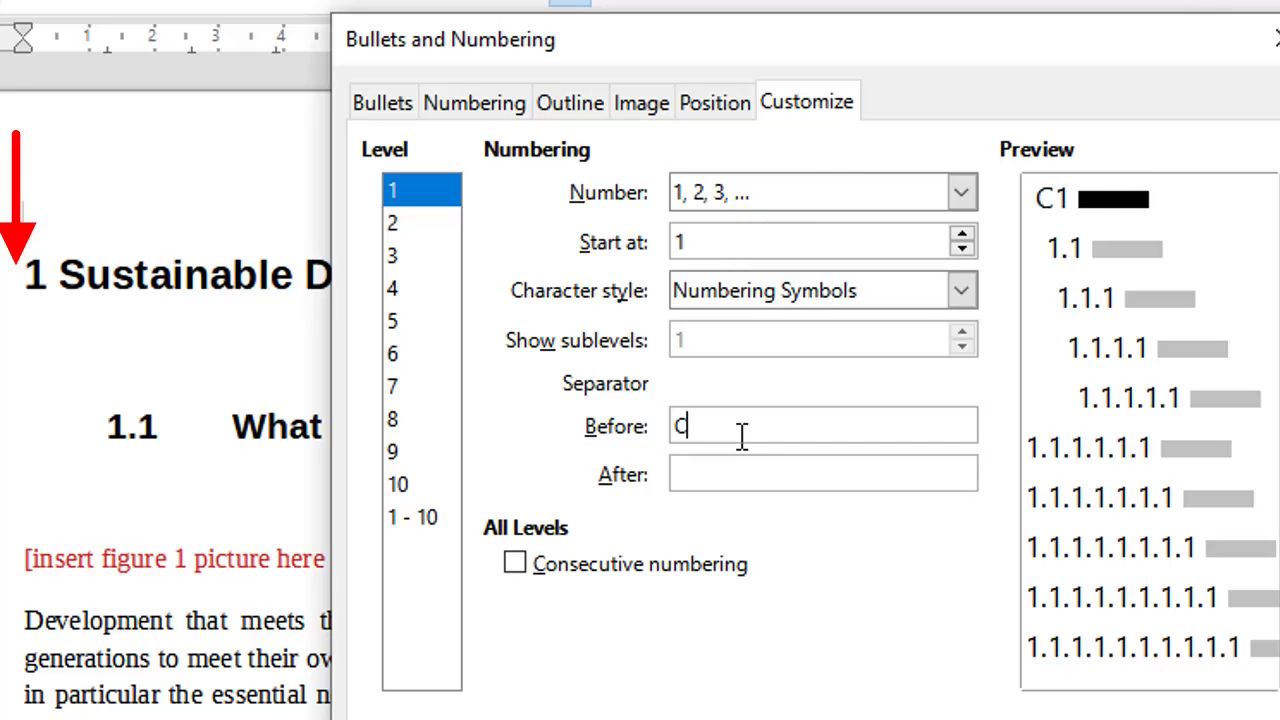
text(hapter)
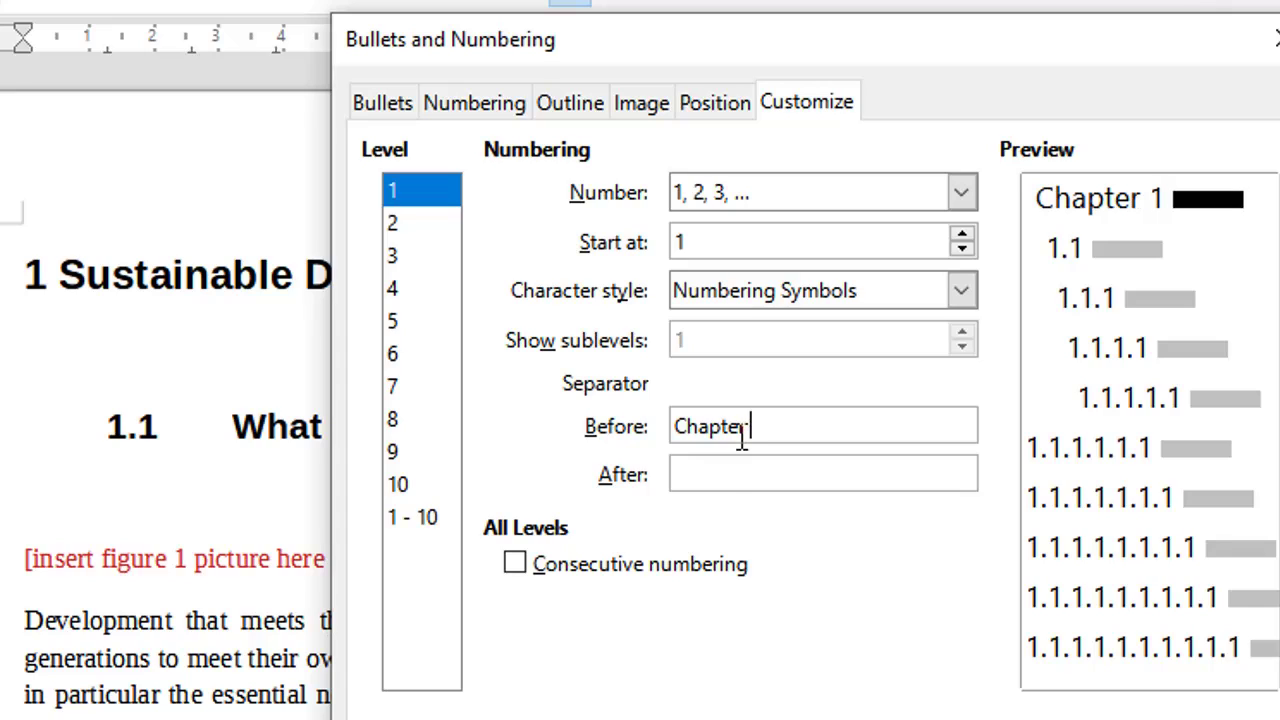
click(739, 474)
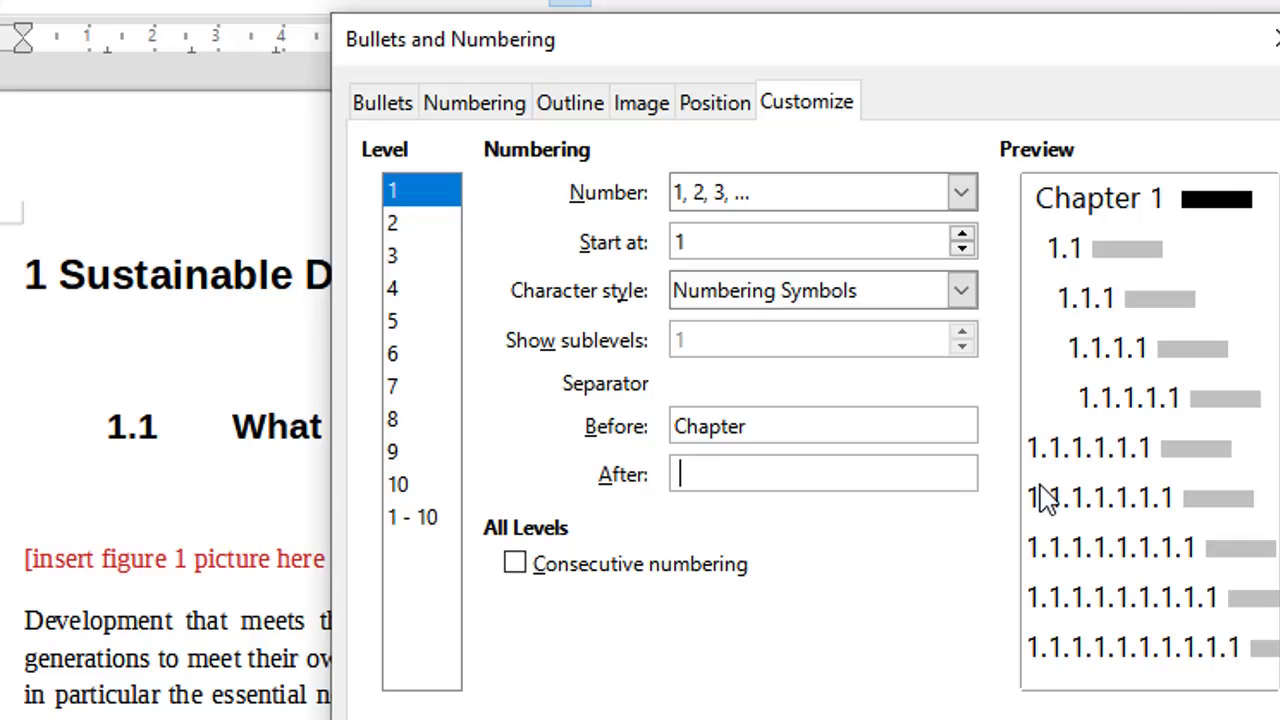
text(:)
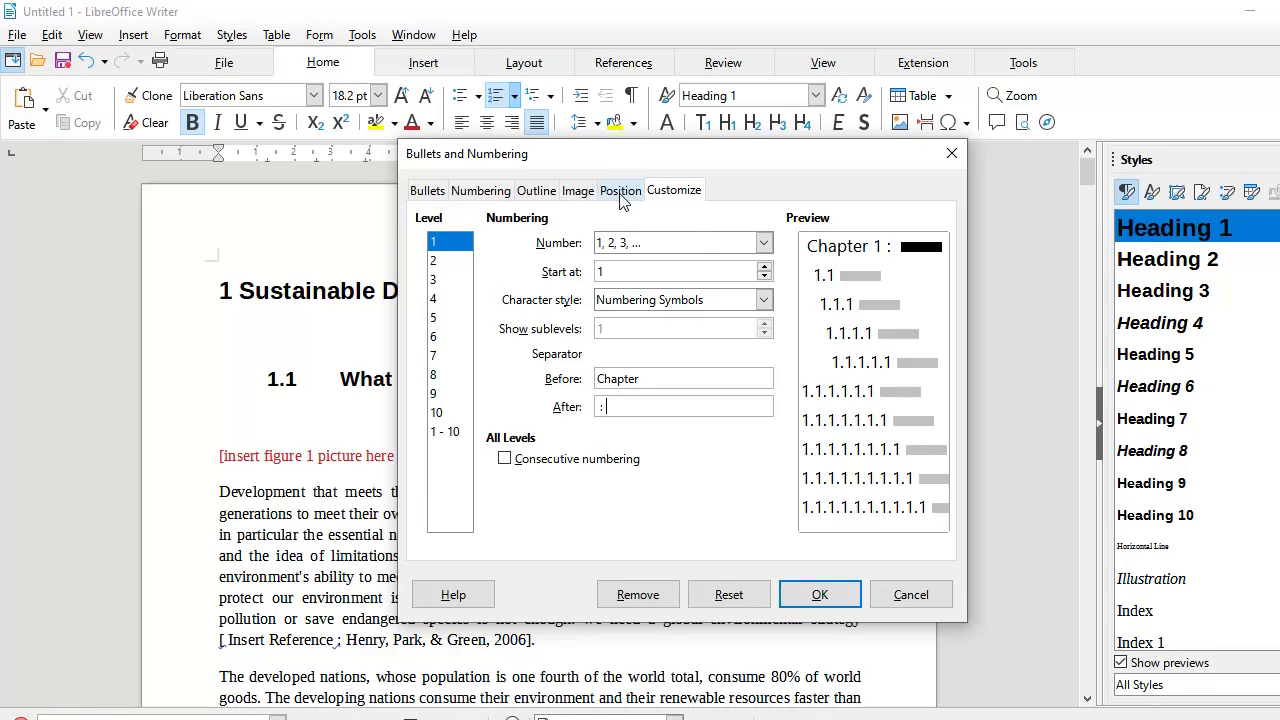
click(620, 191)
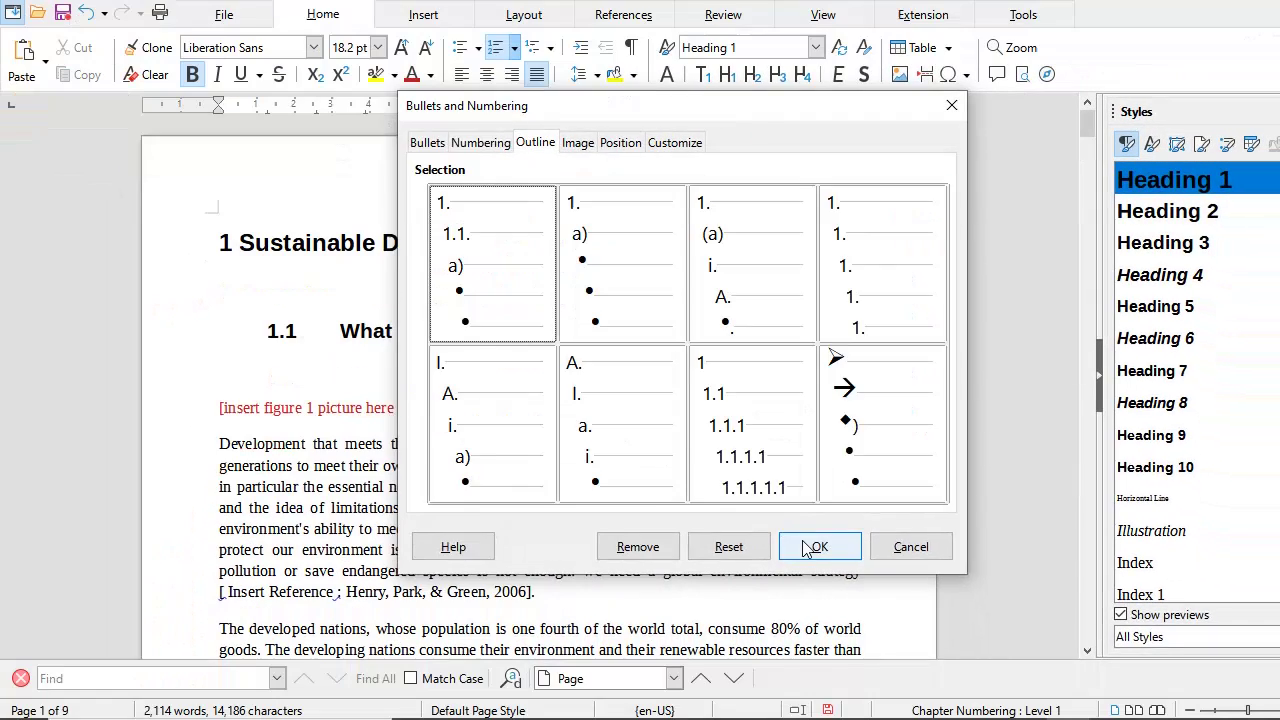
click(905, 652)
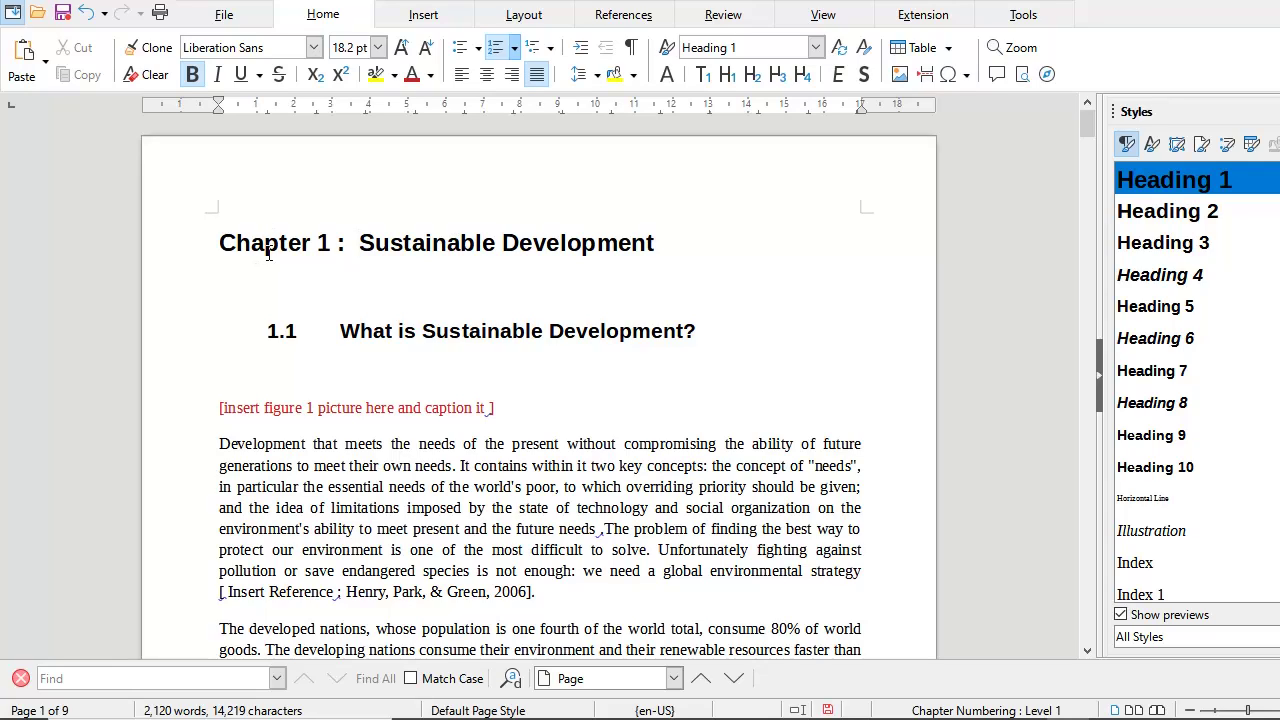
Set the Heading 2 style's before-text and first-line indents to 0 for subheading 1.1.
click(360, 248)
key(ctrl+2)
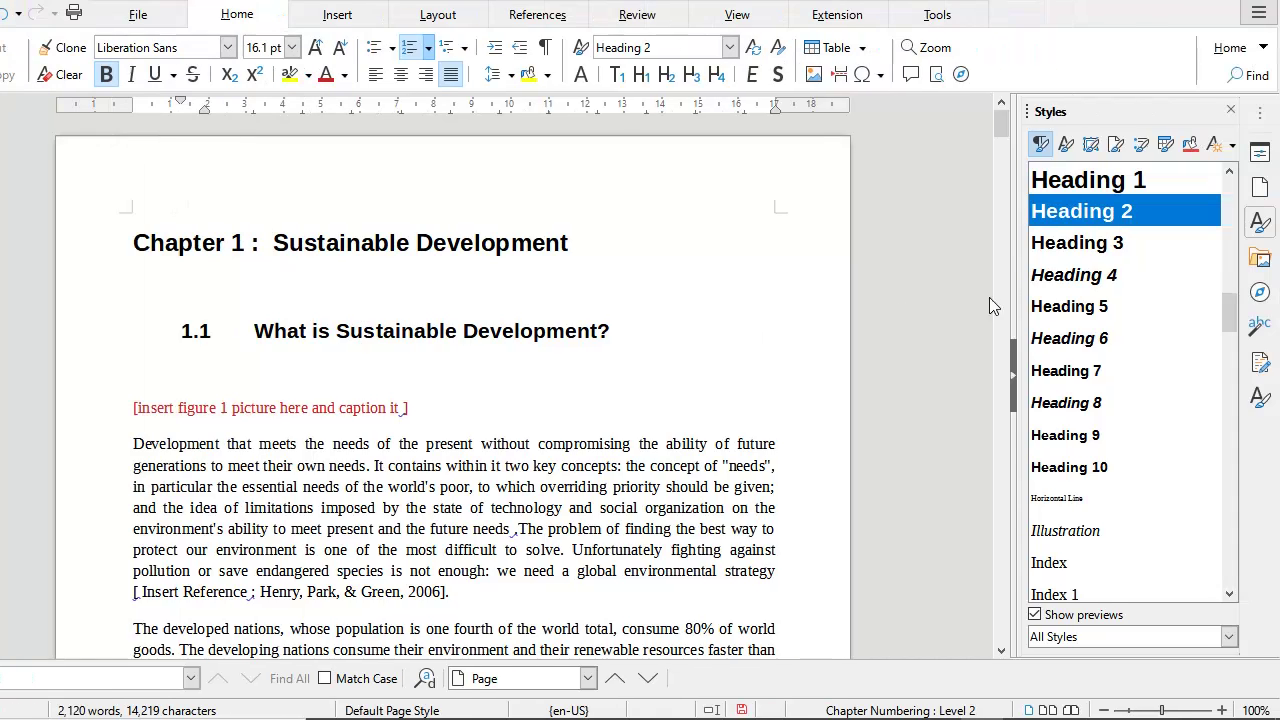
right_click(1147, 220)
click(1194, 246)
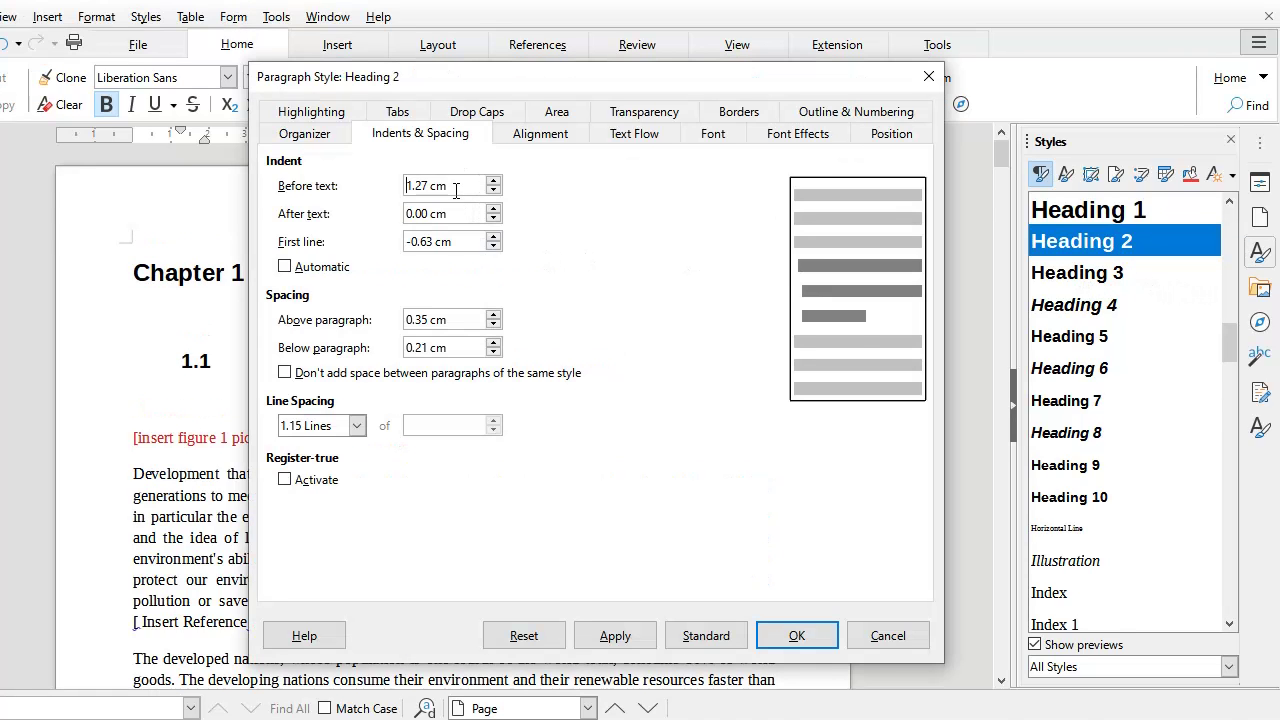
triple_click(456, 186)
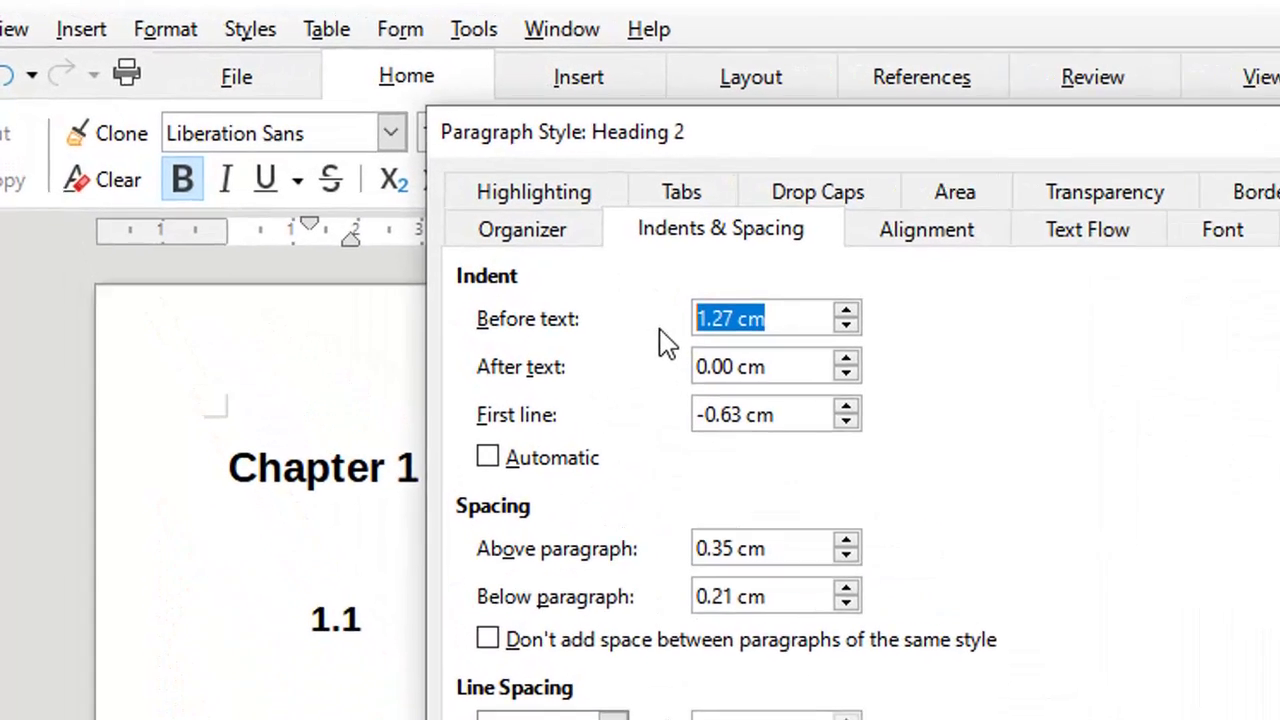
text(0)
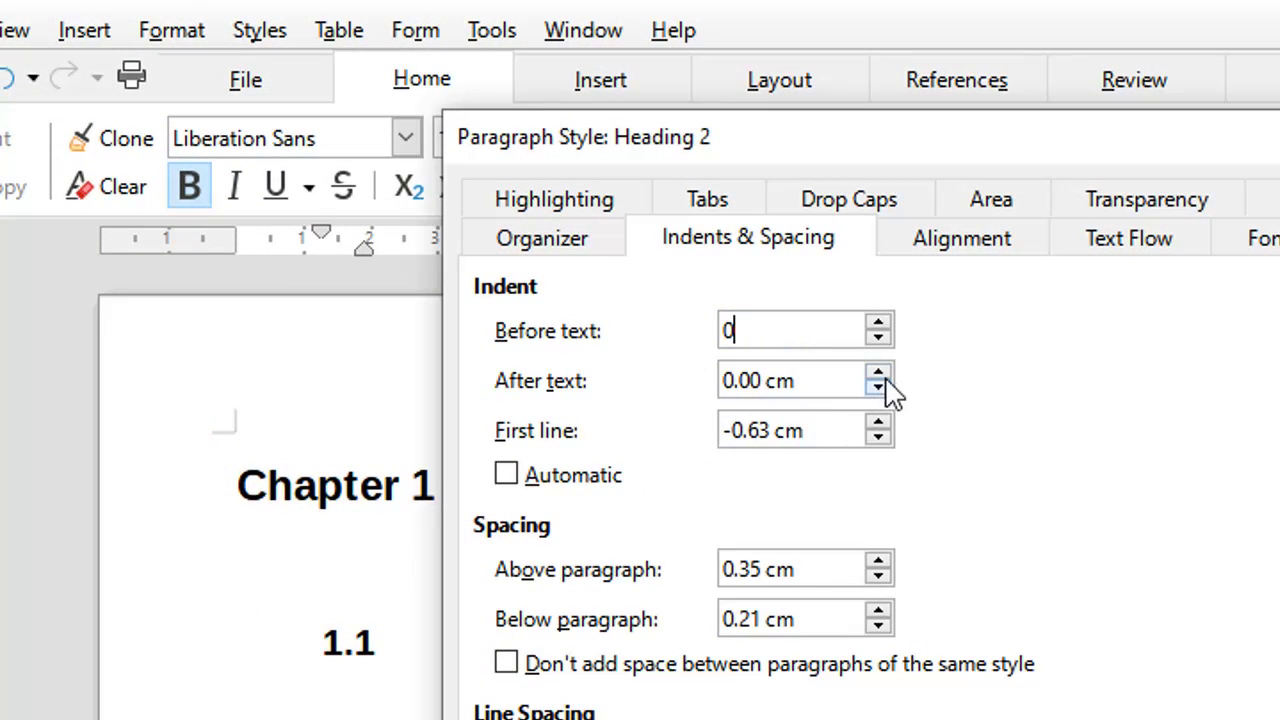
drag(843, 418, 717, 420)
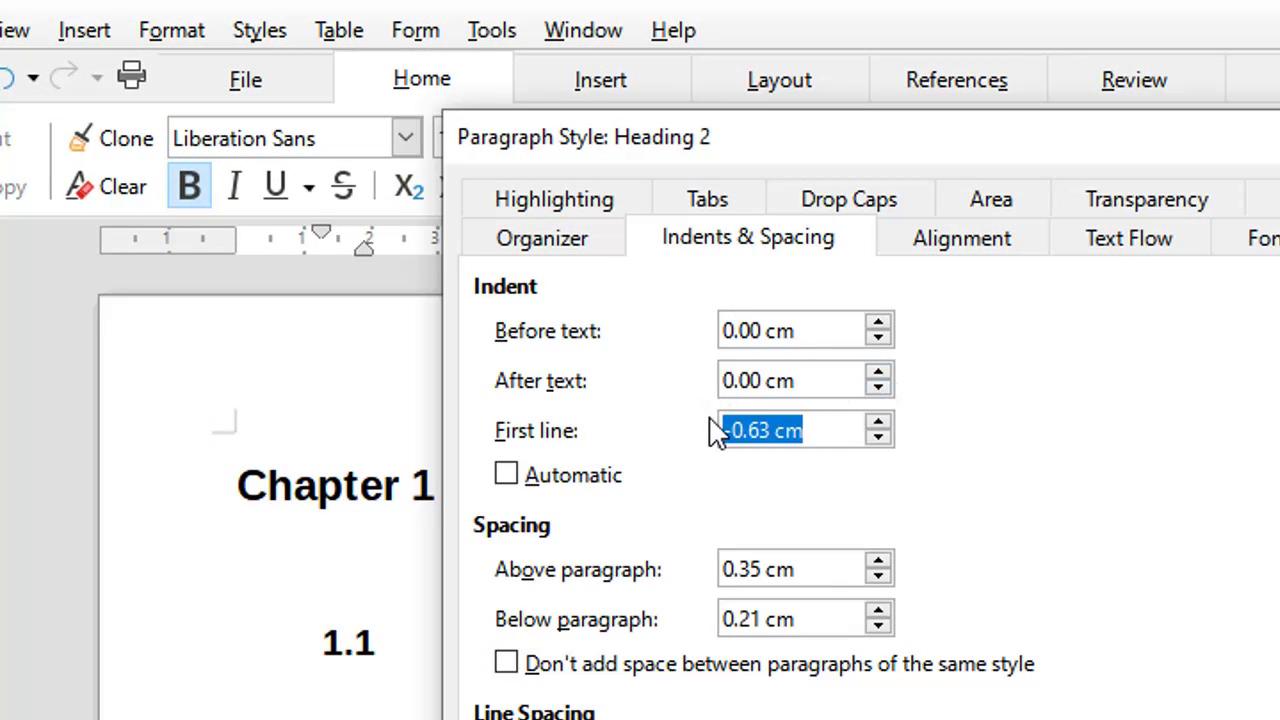
text(0)
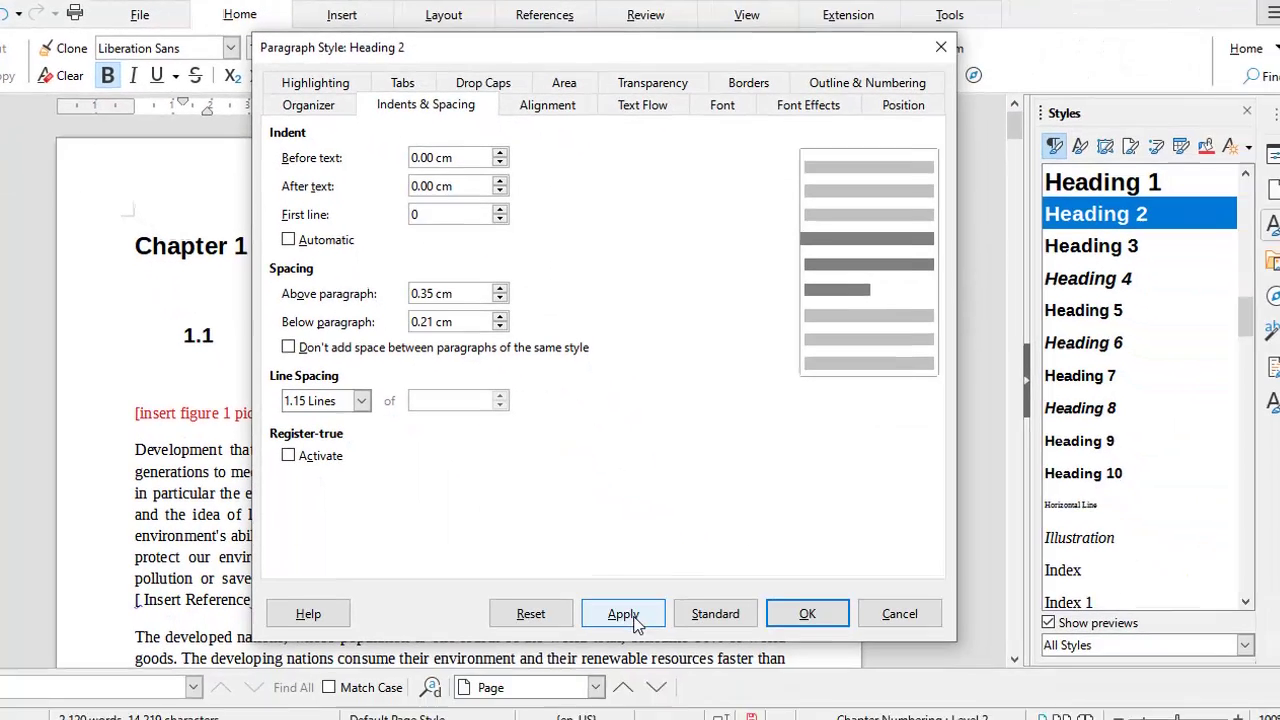
click(617, 606)
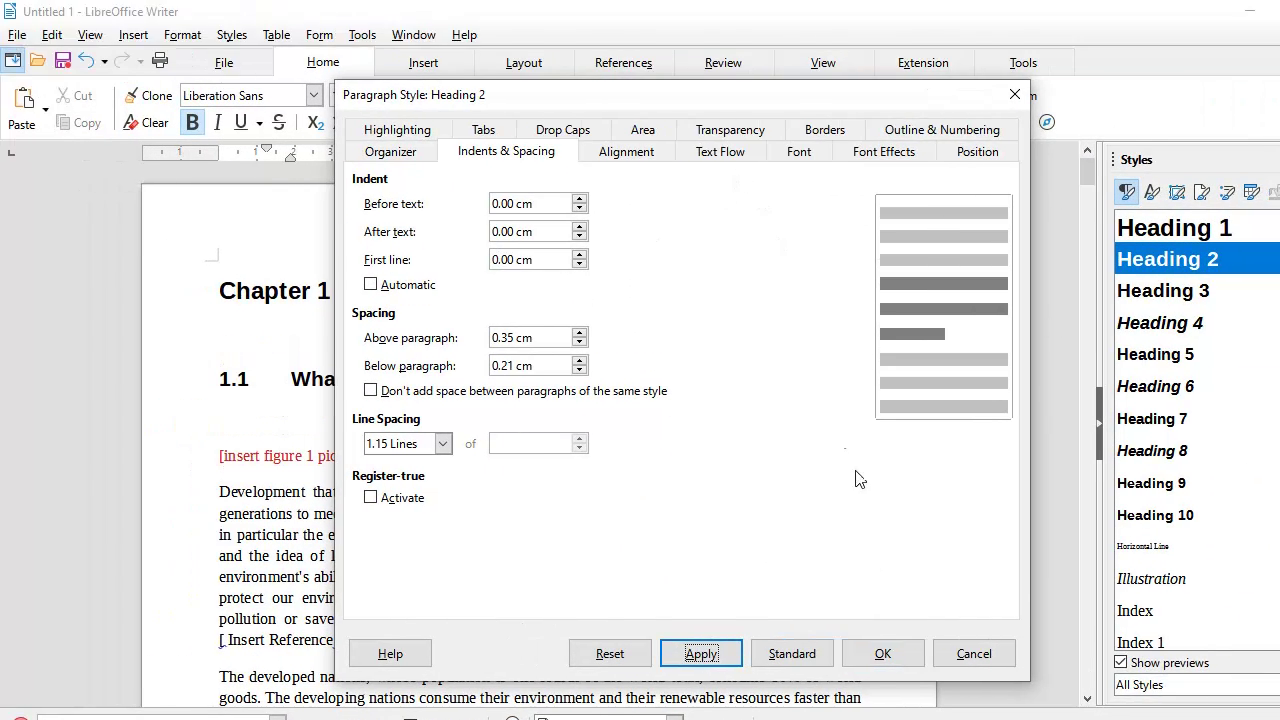
click(857, 606)
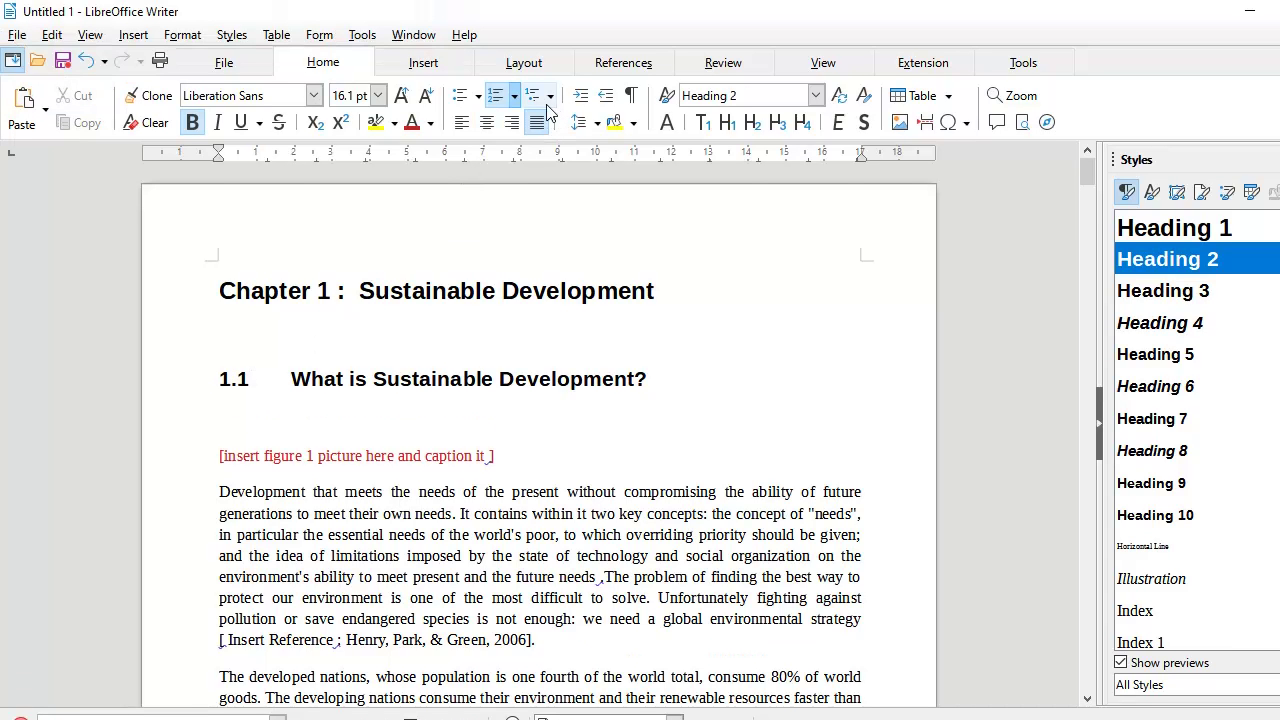
Have the level-2 outline number followed by a space instead of a tab.
click(550, 48)
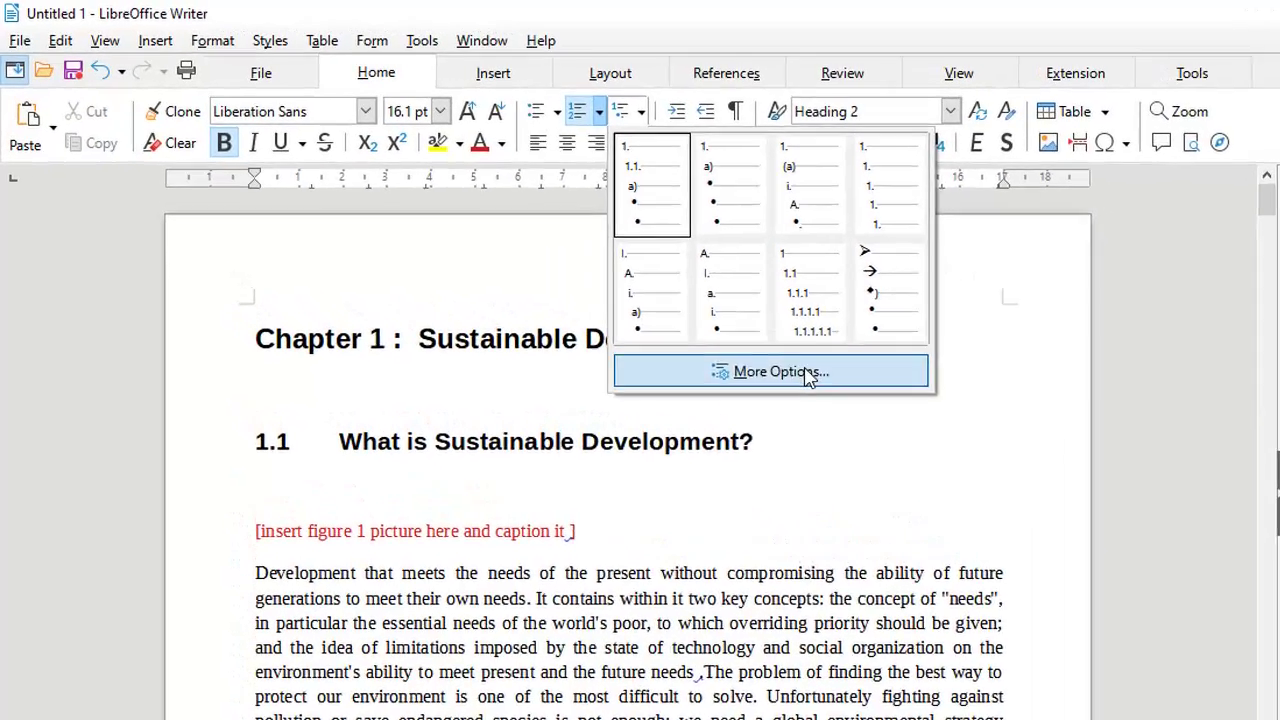
click(665, 318)
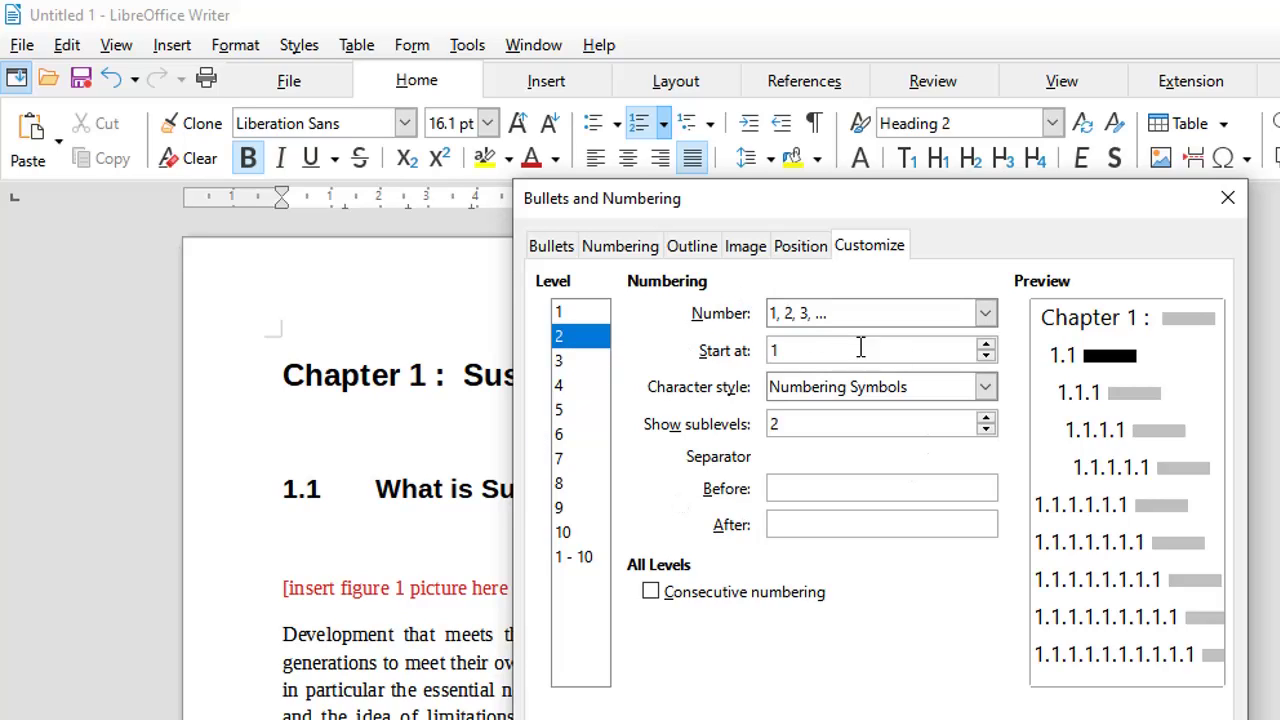
click(808, 252)
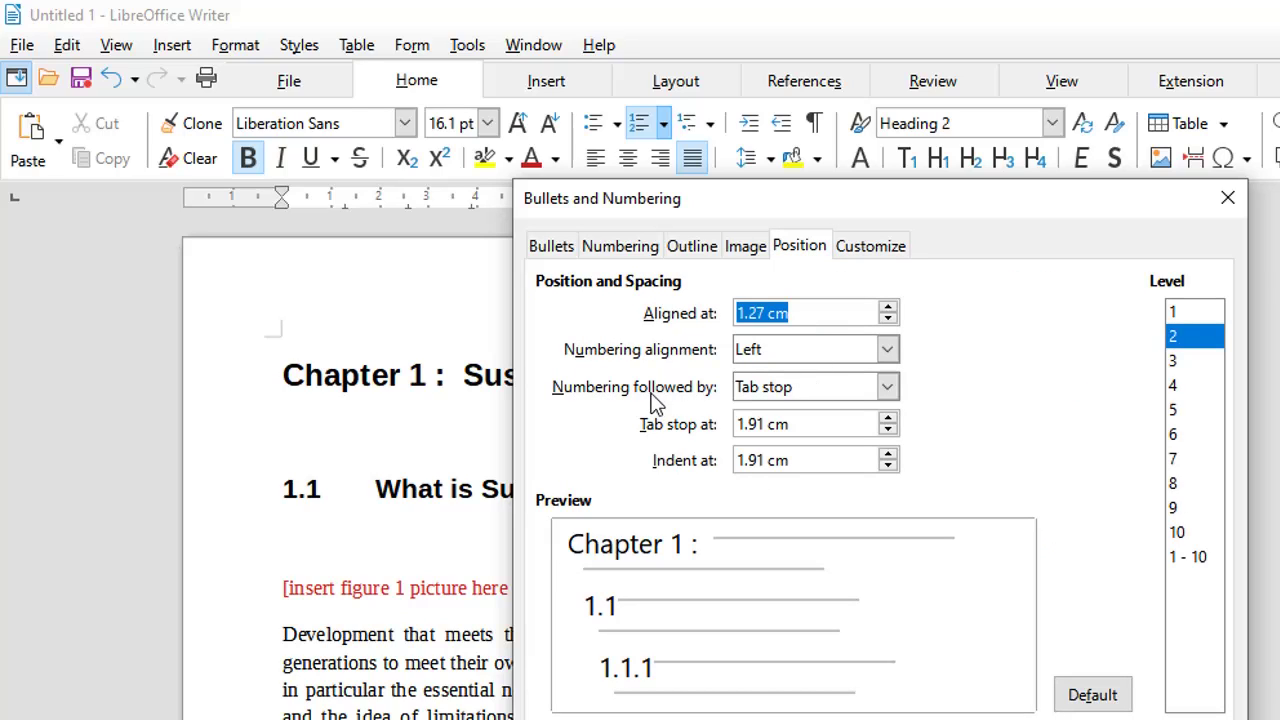
click(885, 386)
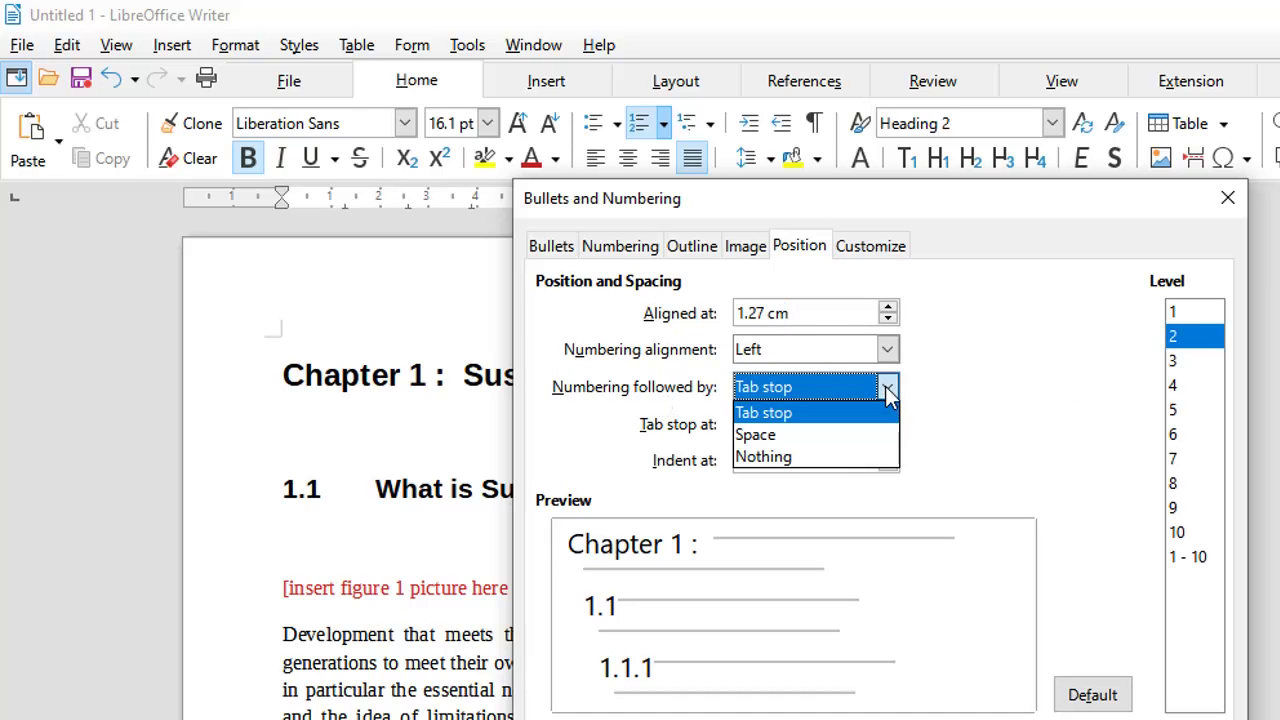
click(791, 436)
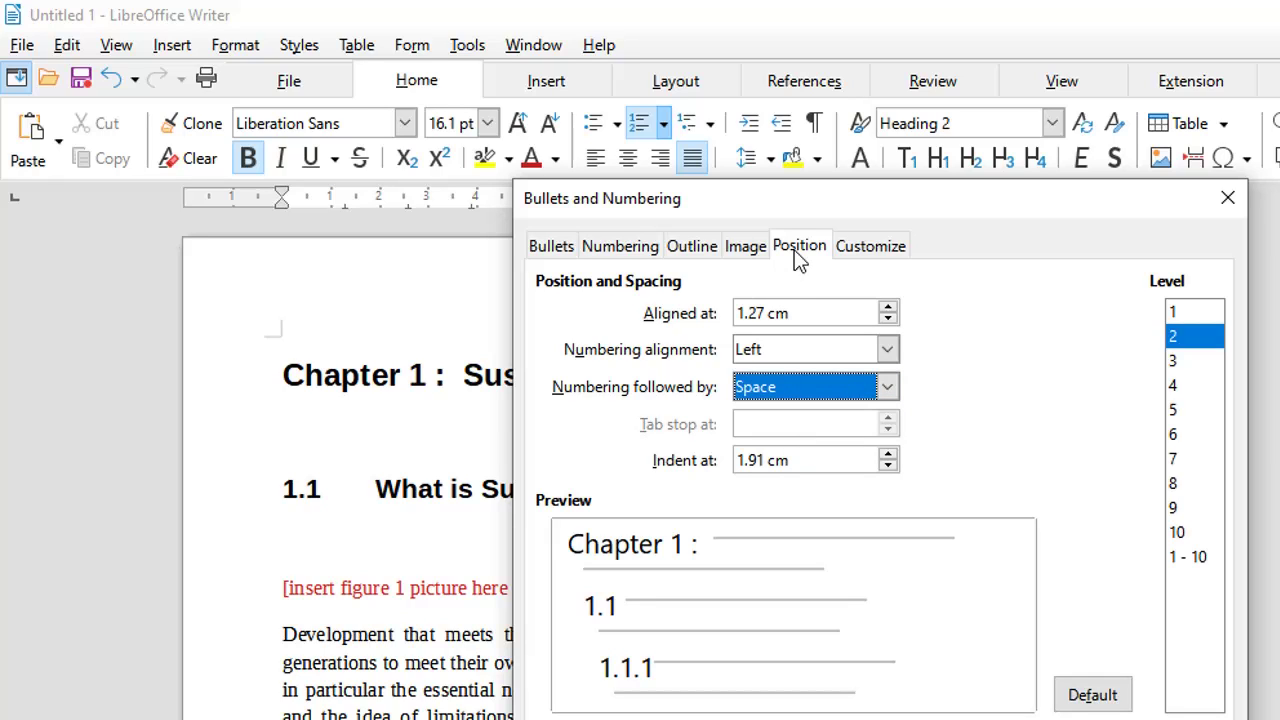
click(869, 245)
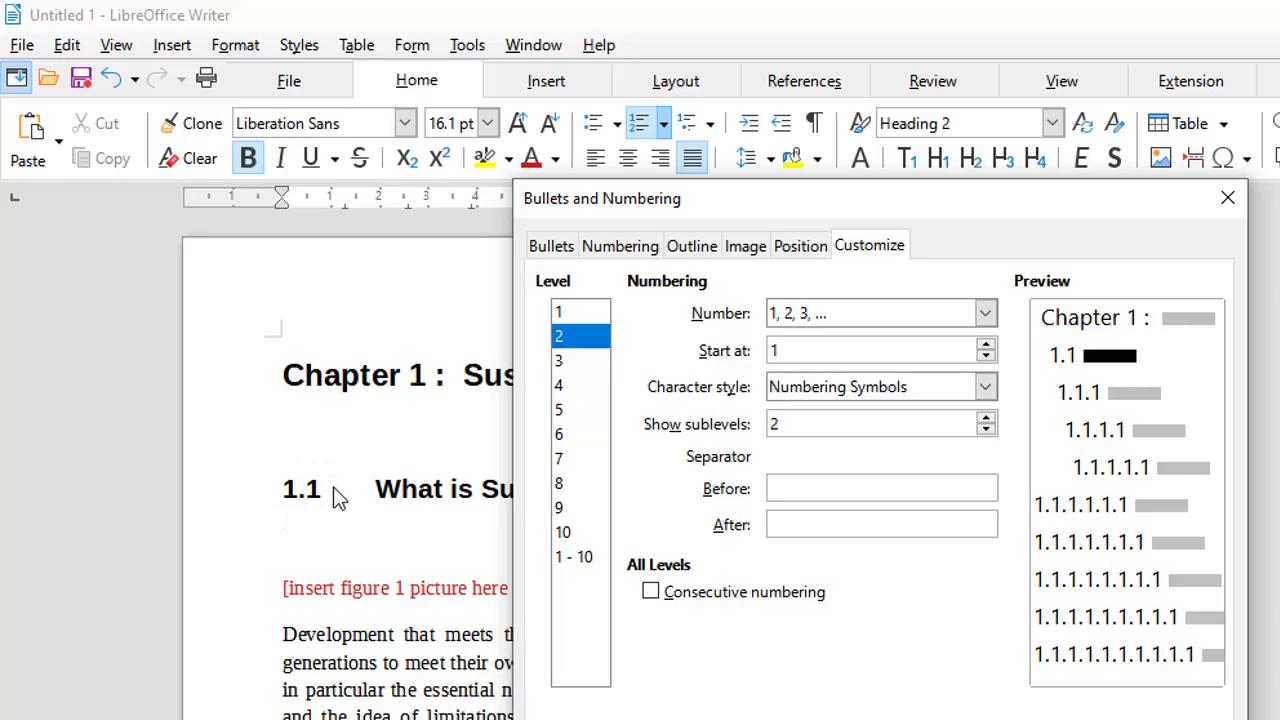
click(787, 250)
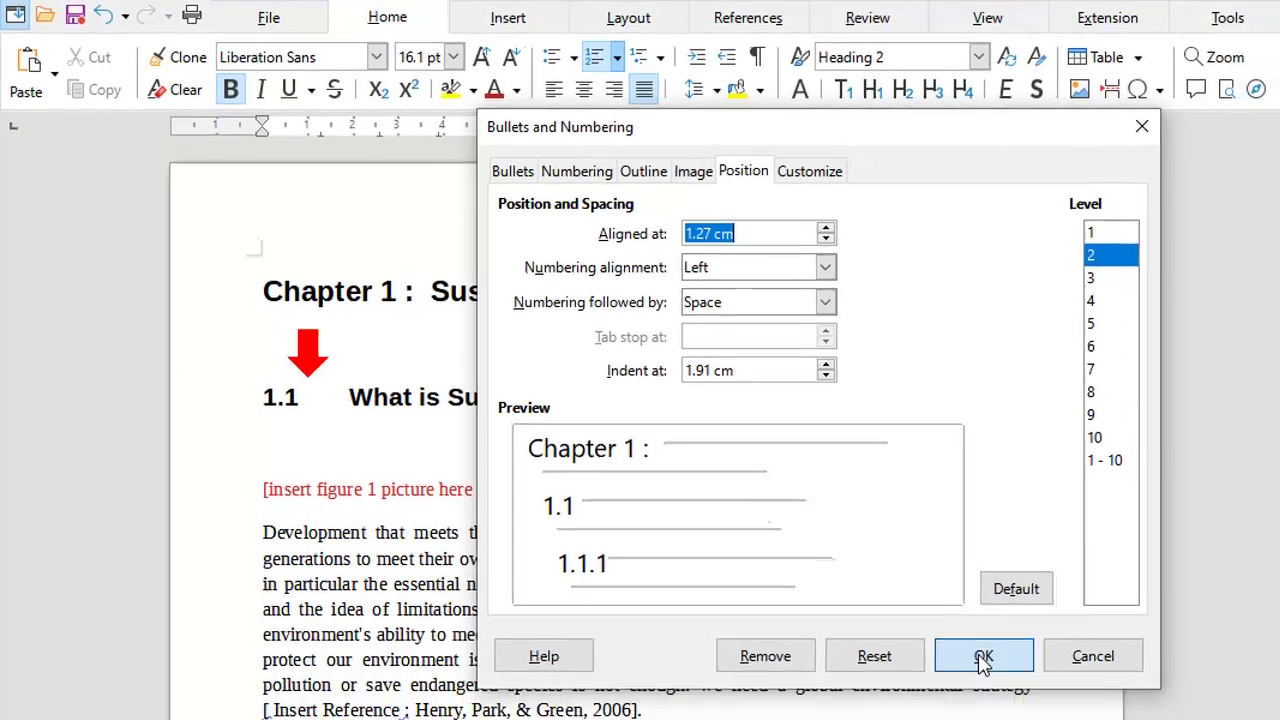
click(983, 656)
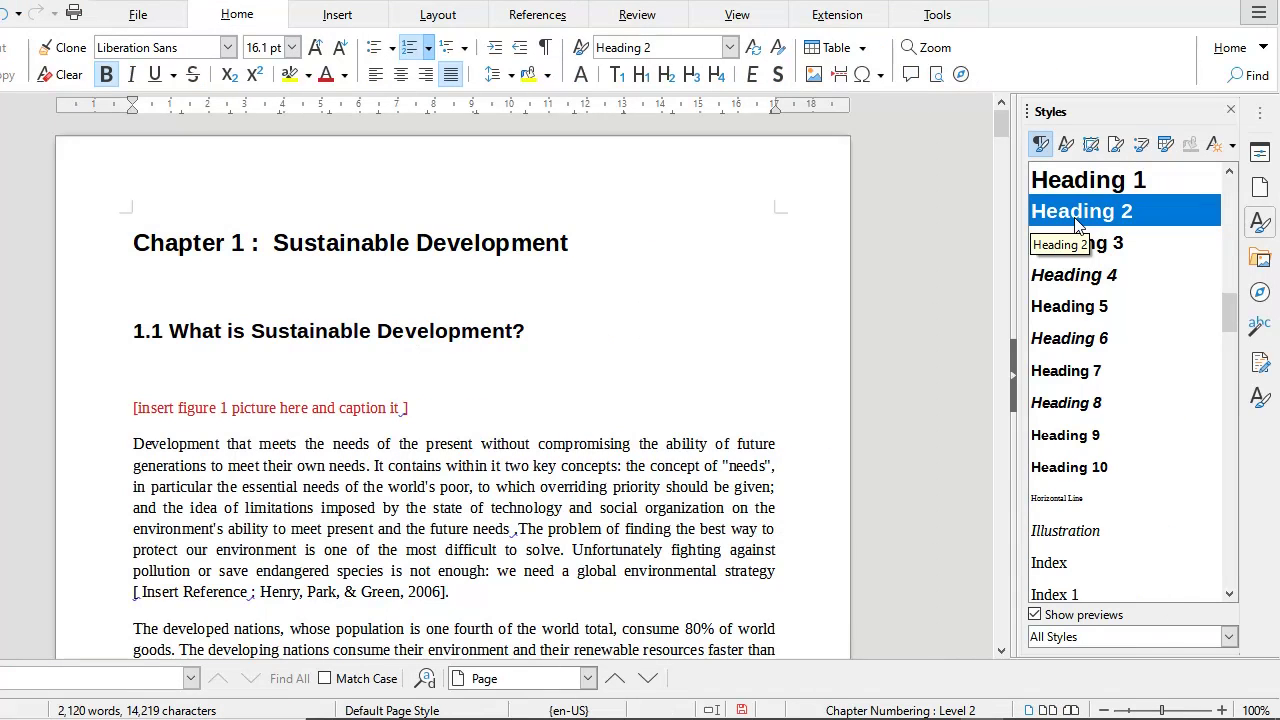
Delete the blank lines above the Table 1 caption.
scroll(553, 264, down, 10)
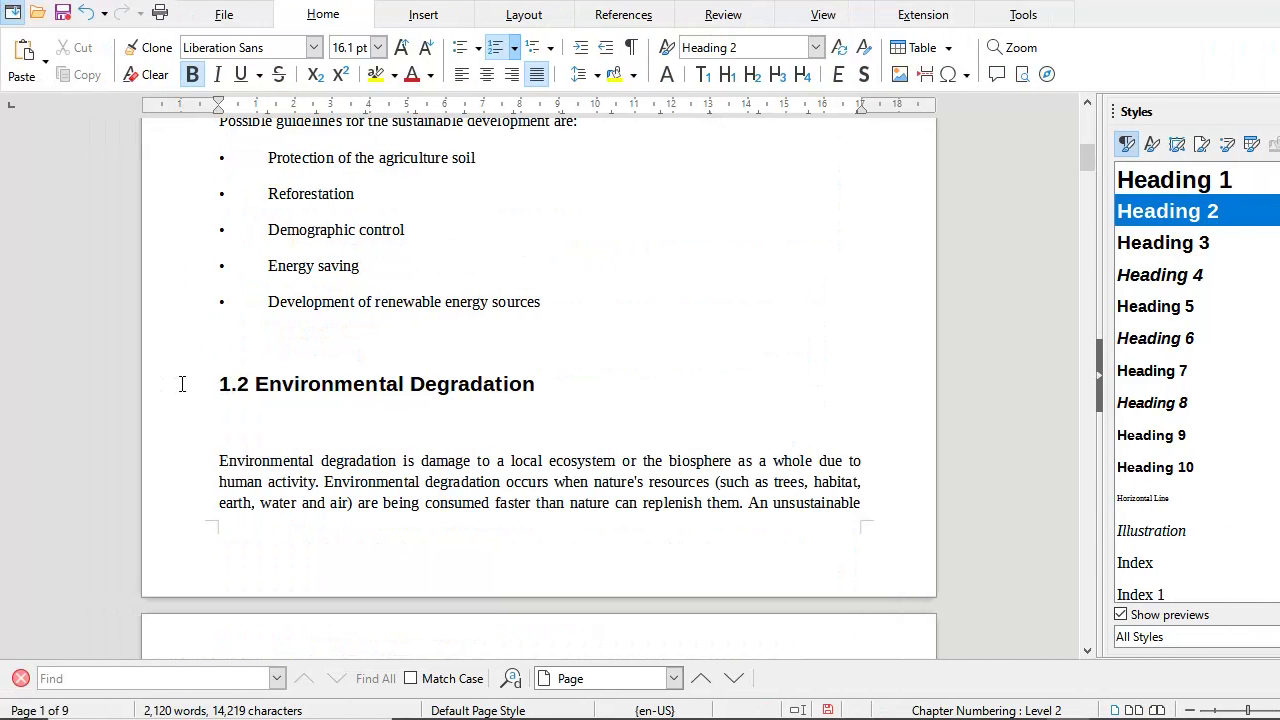
scroll(465, 375, down, 9)
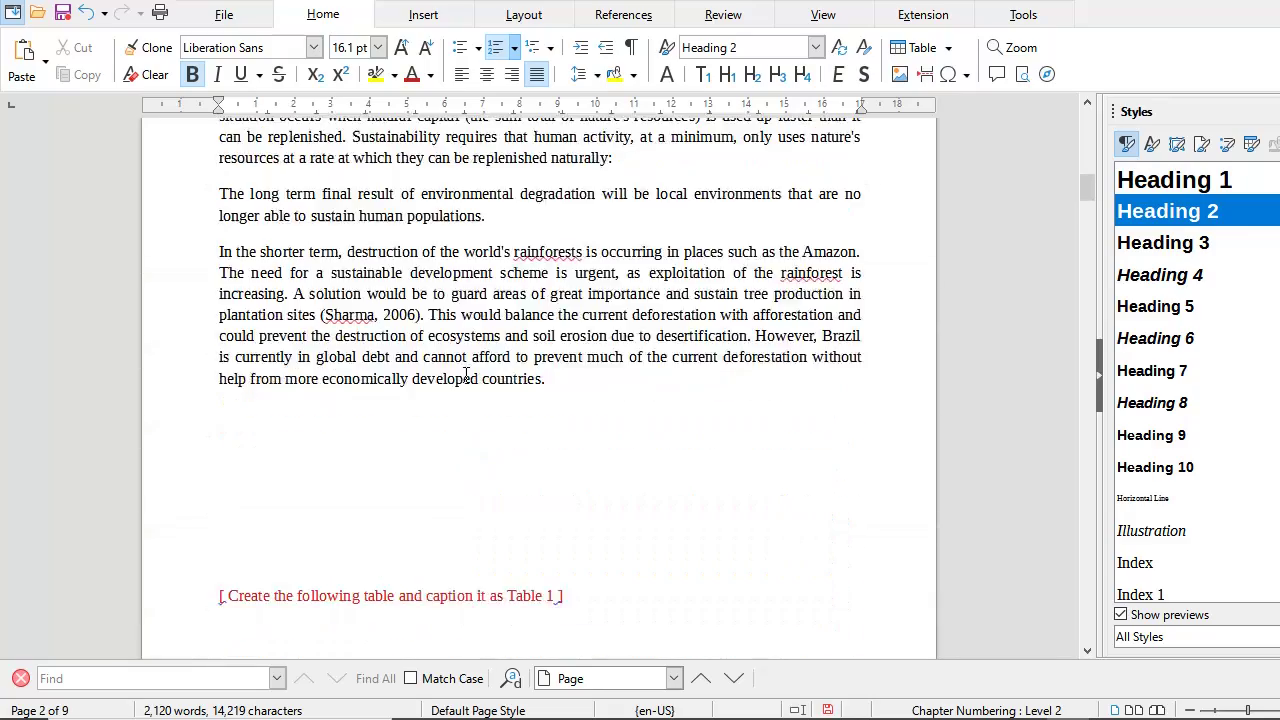
scroll(465, 375, up, 6)
scroll(465, 375, up, 14)
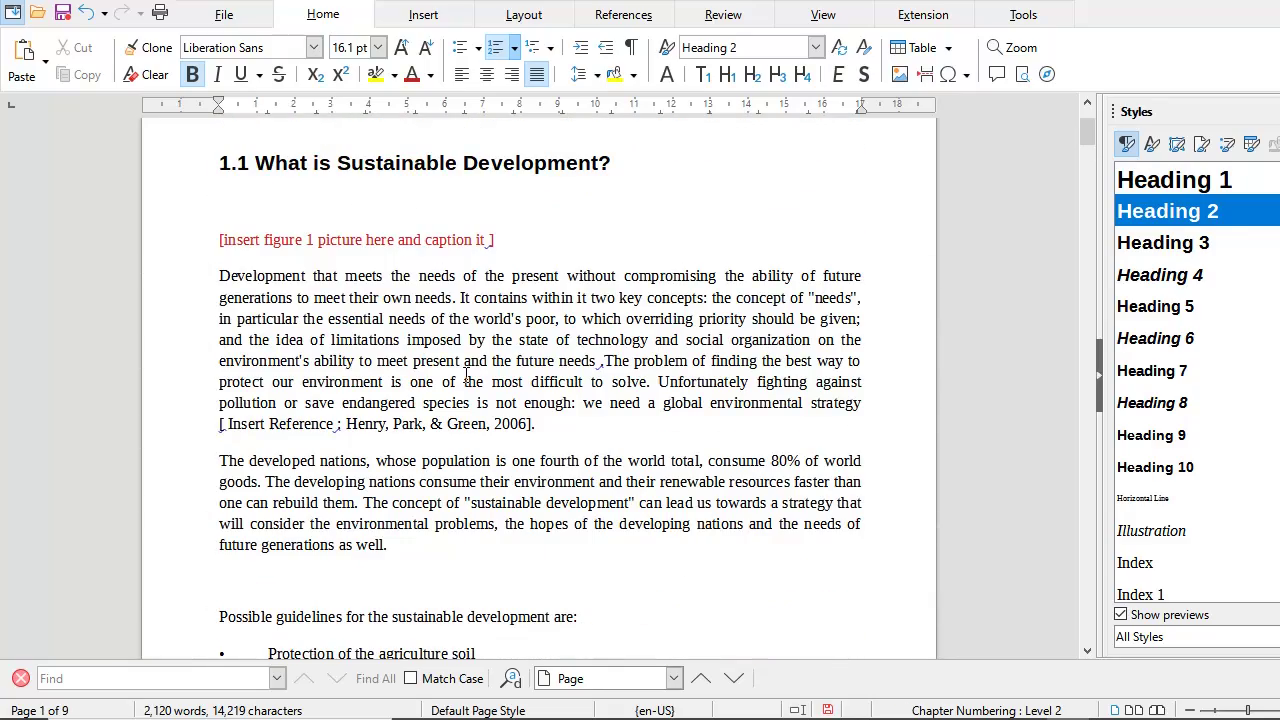
scroll(465, 375, down, 7)
click(266, 383)
scroll(270, 381, down, 5)
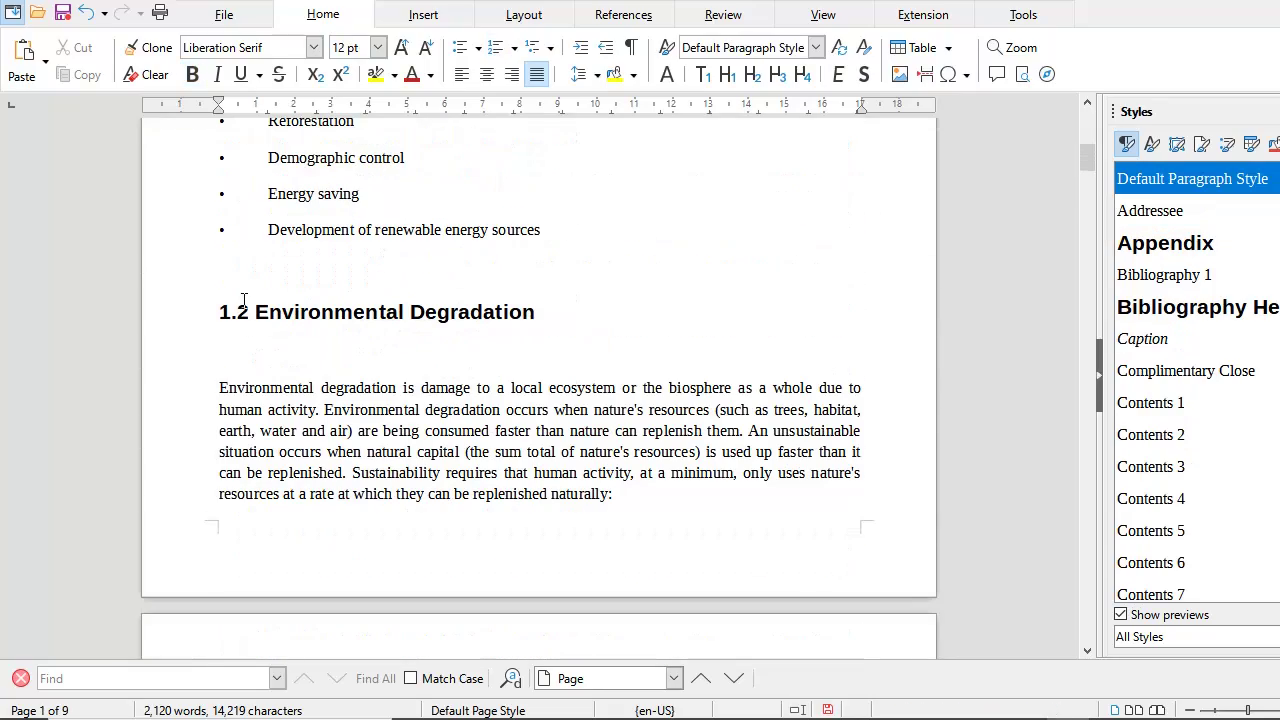
scroll(290, 280, down, 10)
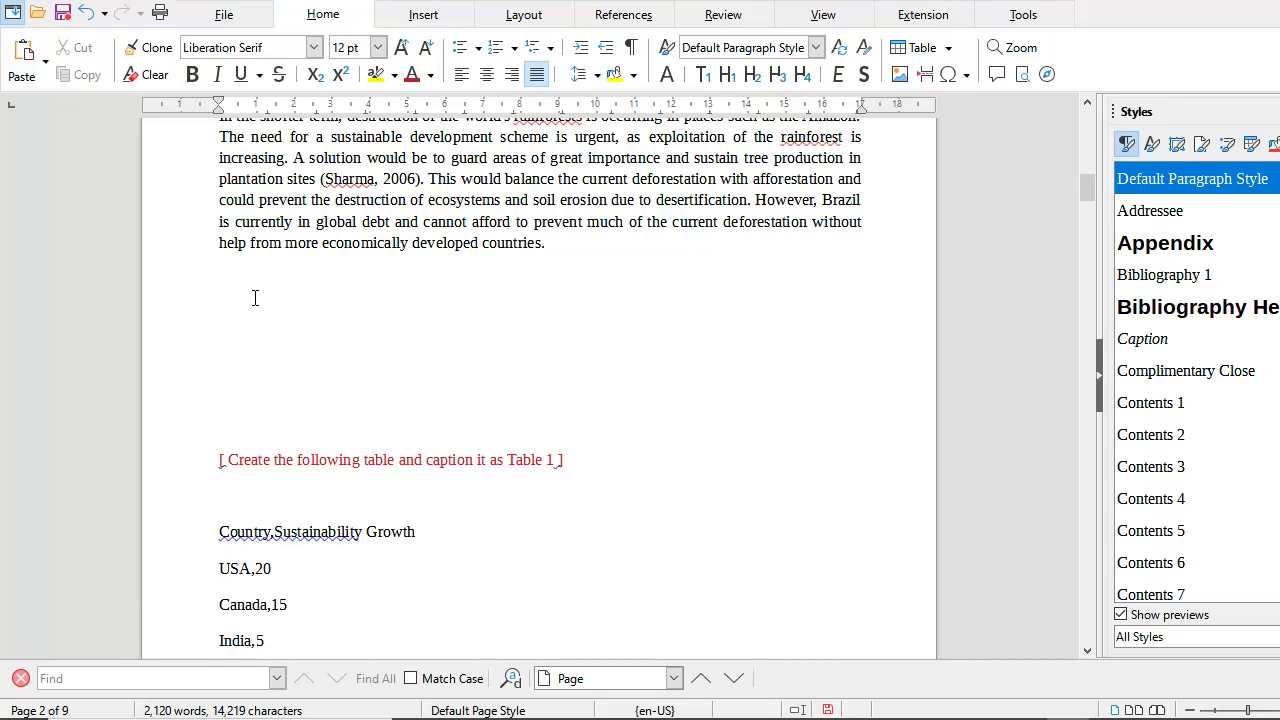
click(255, 298)
key(Delete)
key(Delete)
key(Delete)
Remove the empty lines around heading 1.3 and the figure 2 caption.
key(Delete)
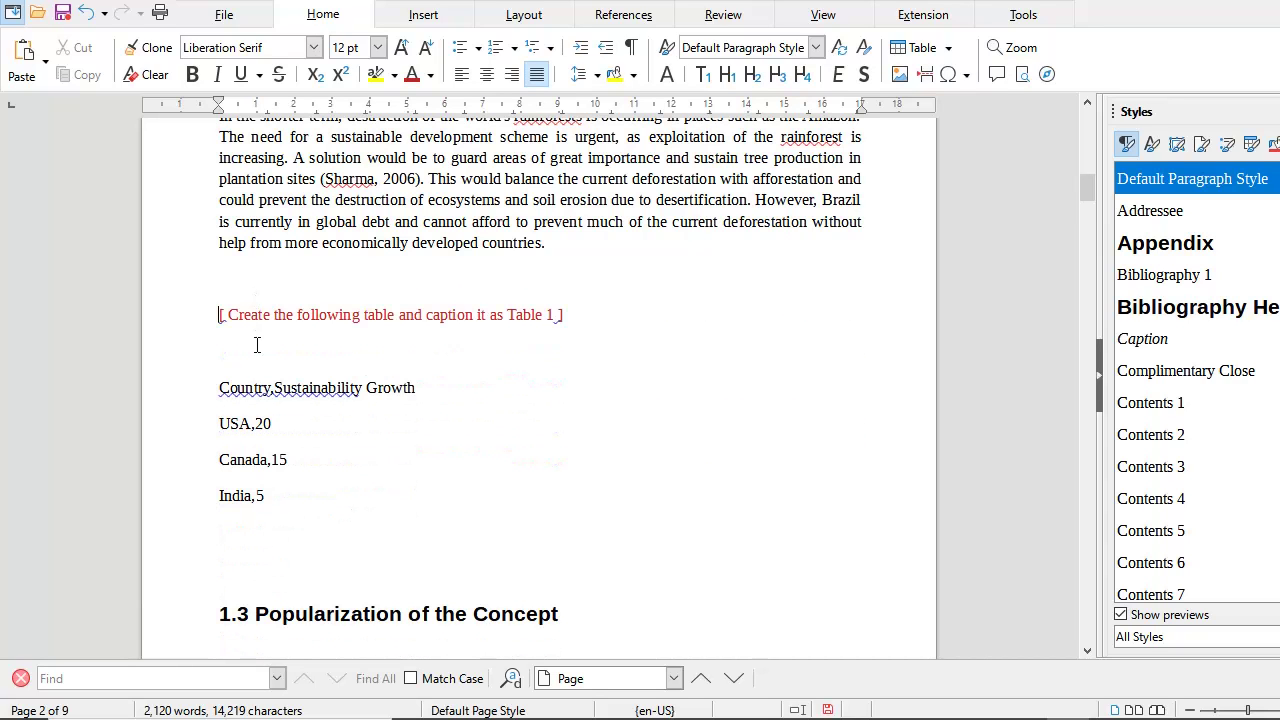
scroll(262, 384, down, 4)
click(238, 314)
key(Delete)
click(228, 360)
key(Delete)
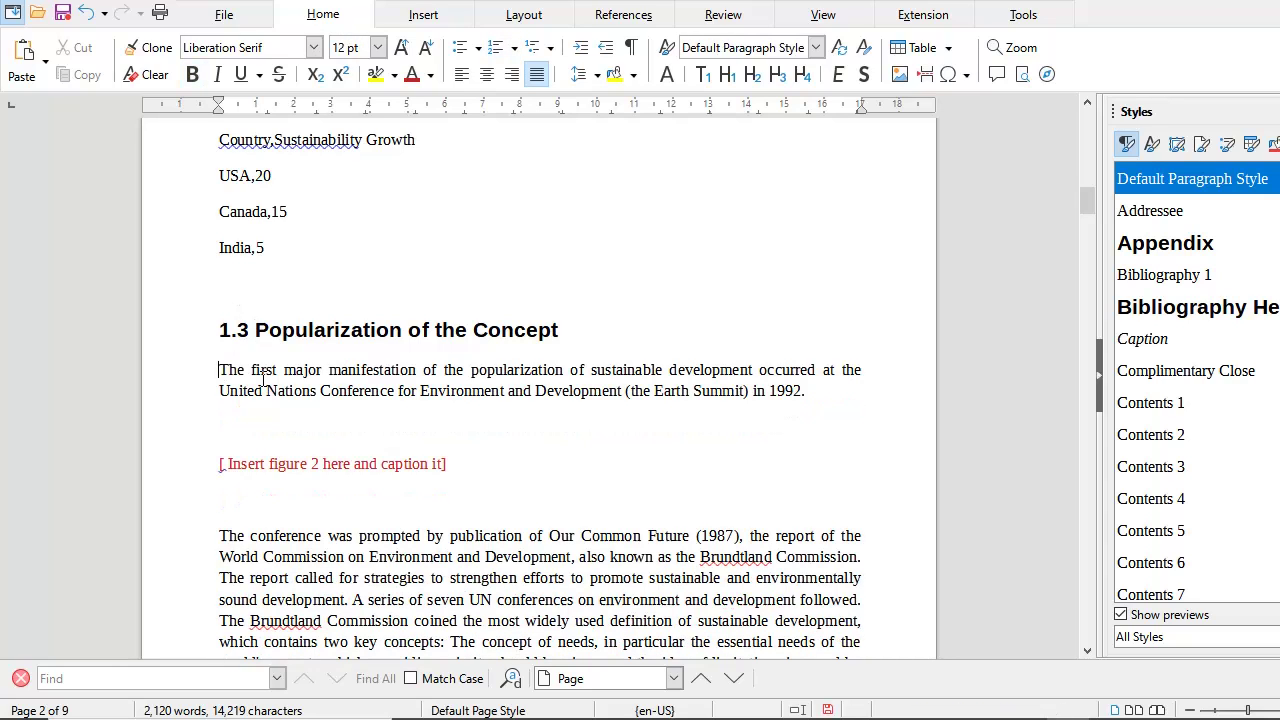
key(Delete)
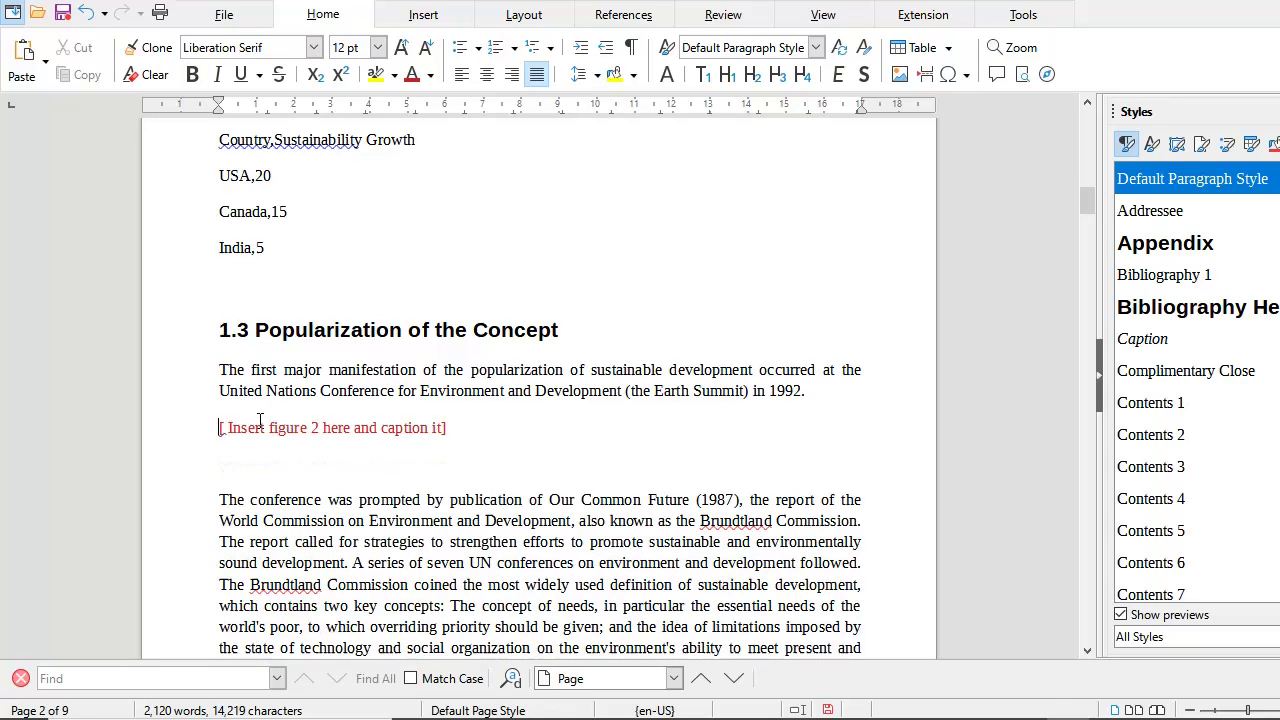
click(257, 449)
key(Delete)
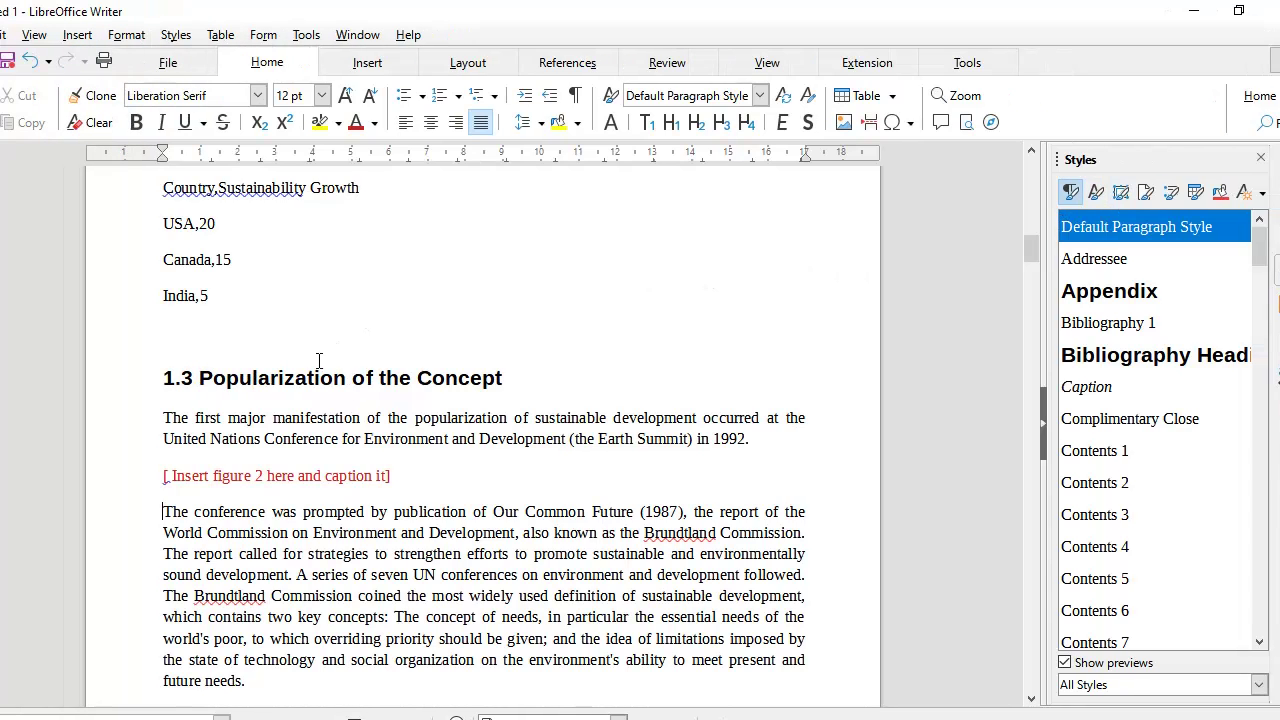
click(336, 377)
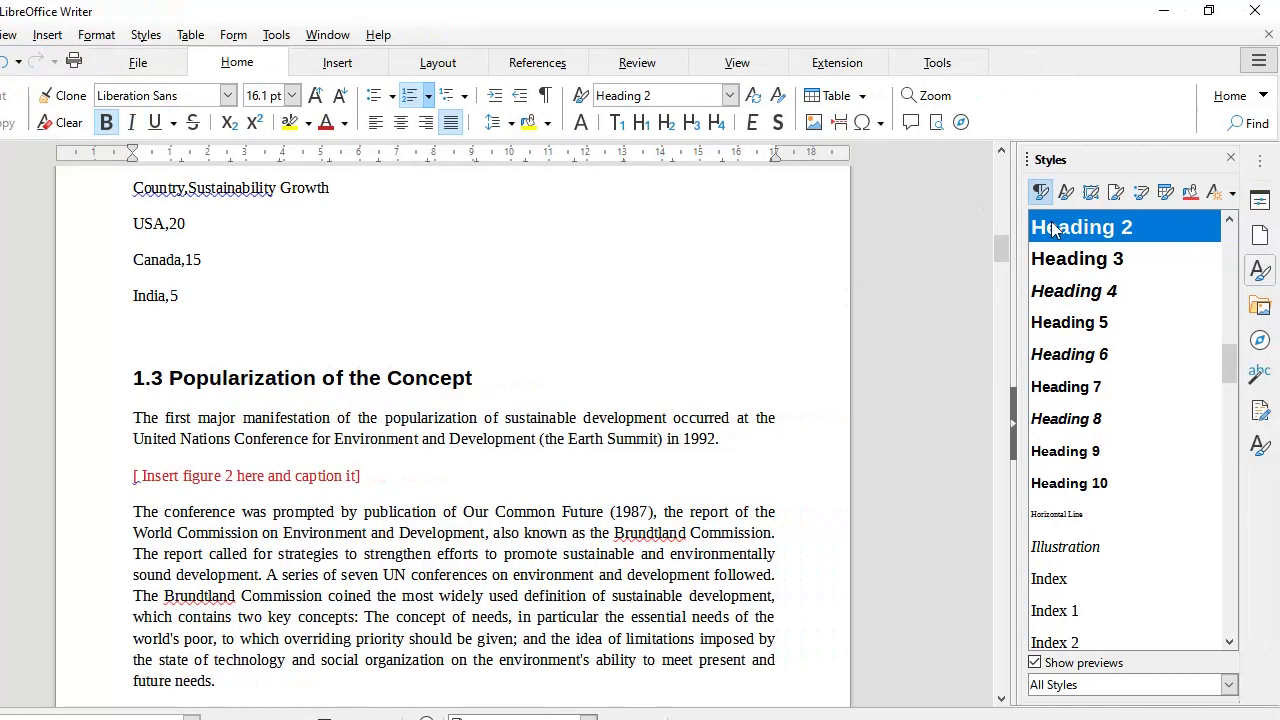
Bring the still-indented 2.1.1 Poland heading into view and place the caret in it.
right_click(1138, 226)
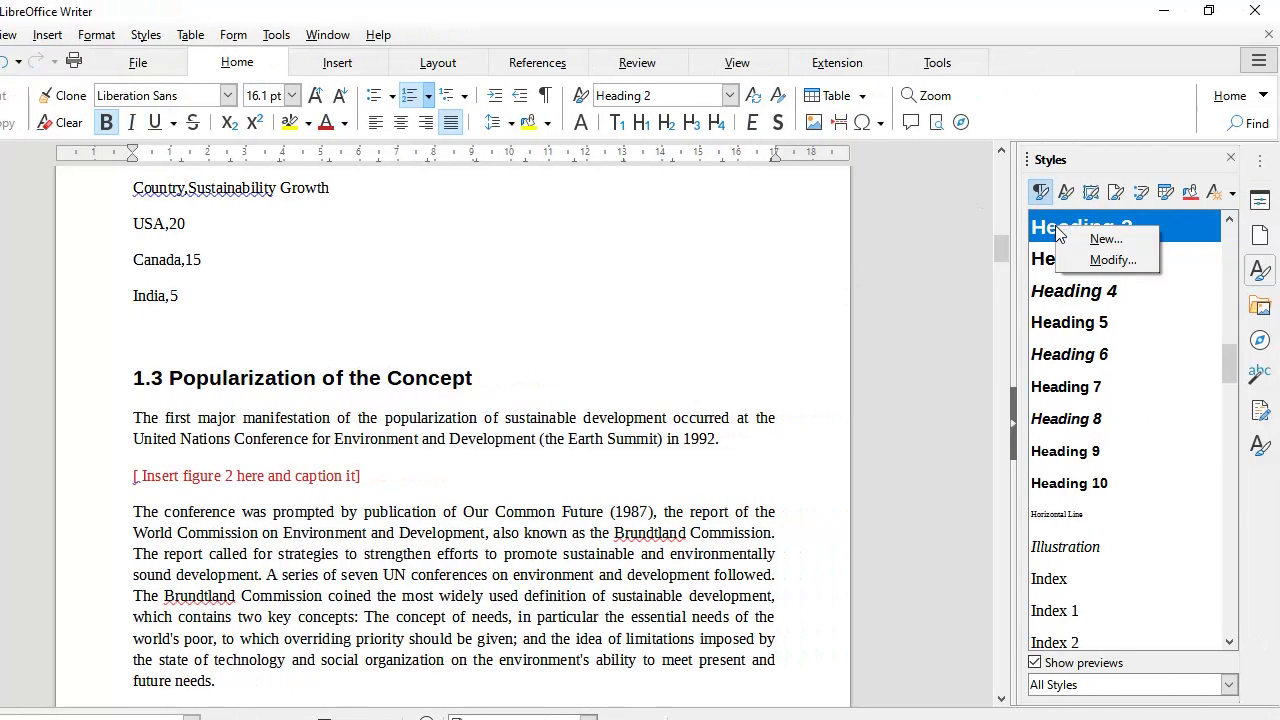
click(1121, 272)
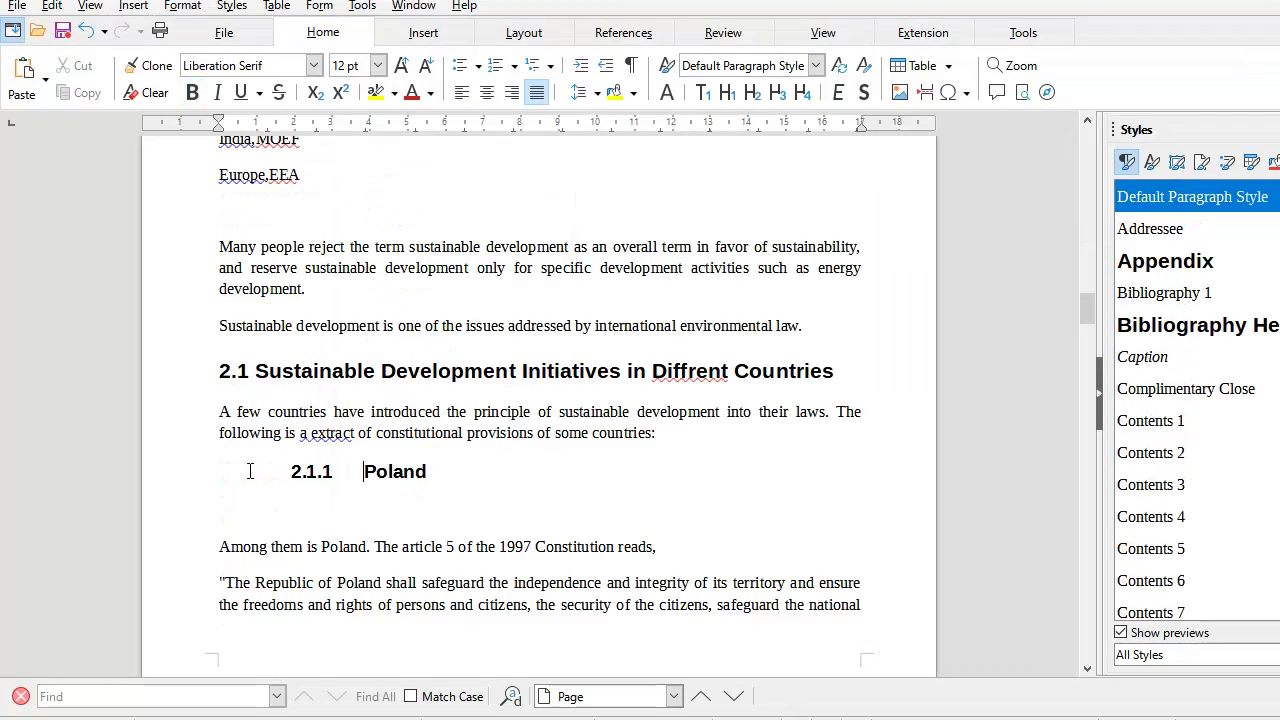
click(378, 475)
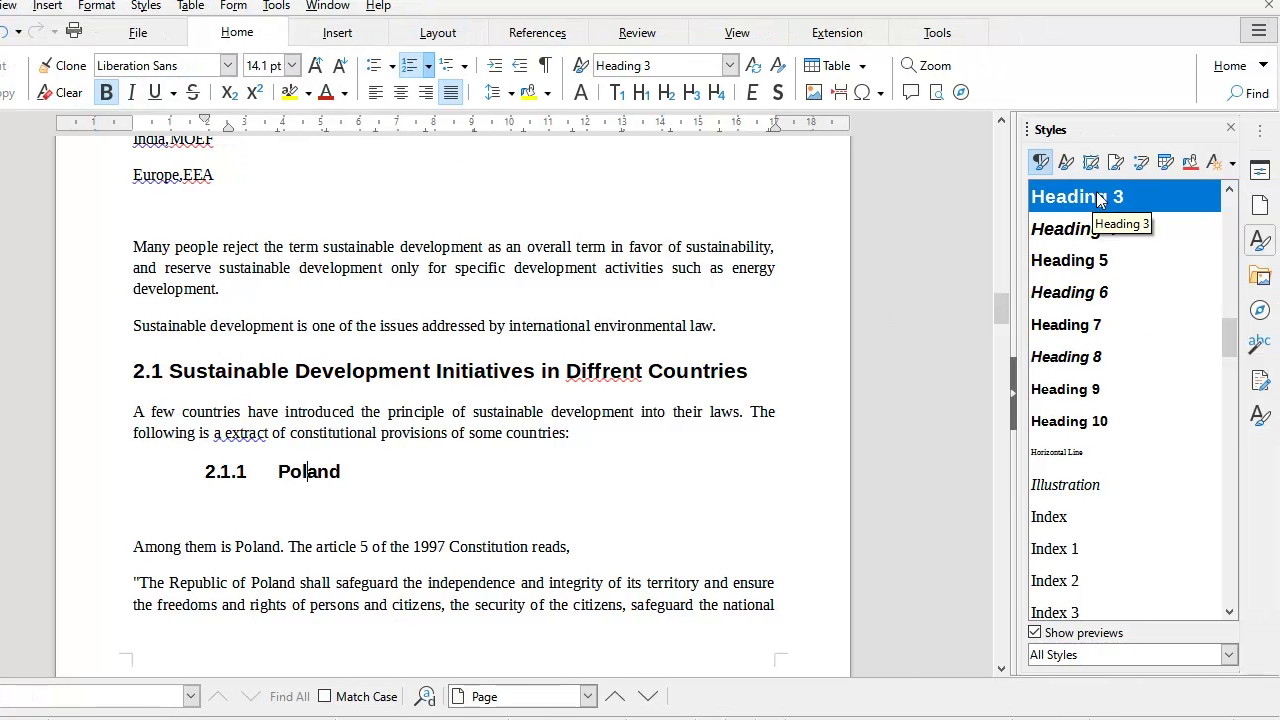
Change Heading 3's 1.27 cm before-text and -0.63 cm first-line indents to 0.
right_click(1100, 200)
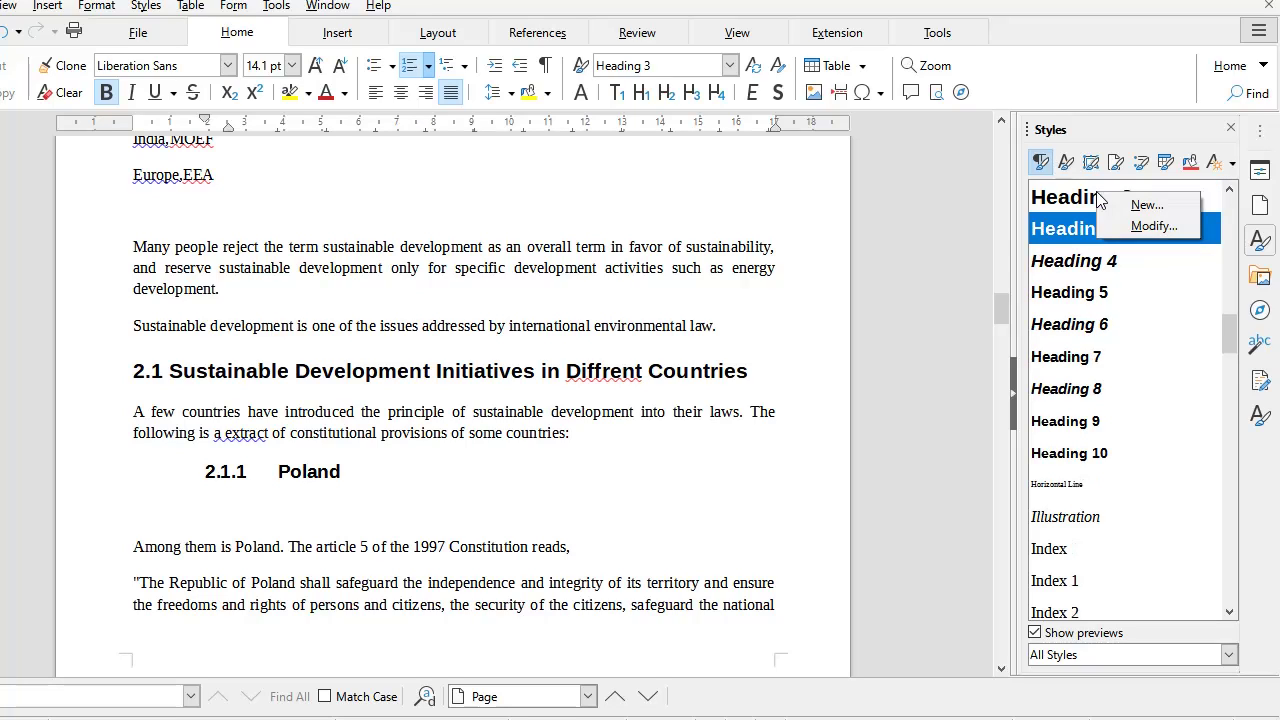
click(1142, 227)
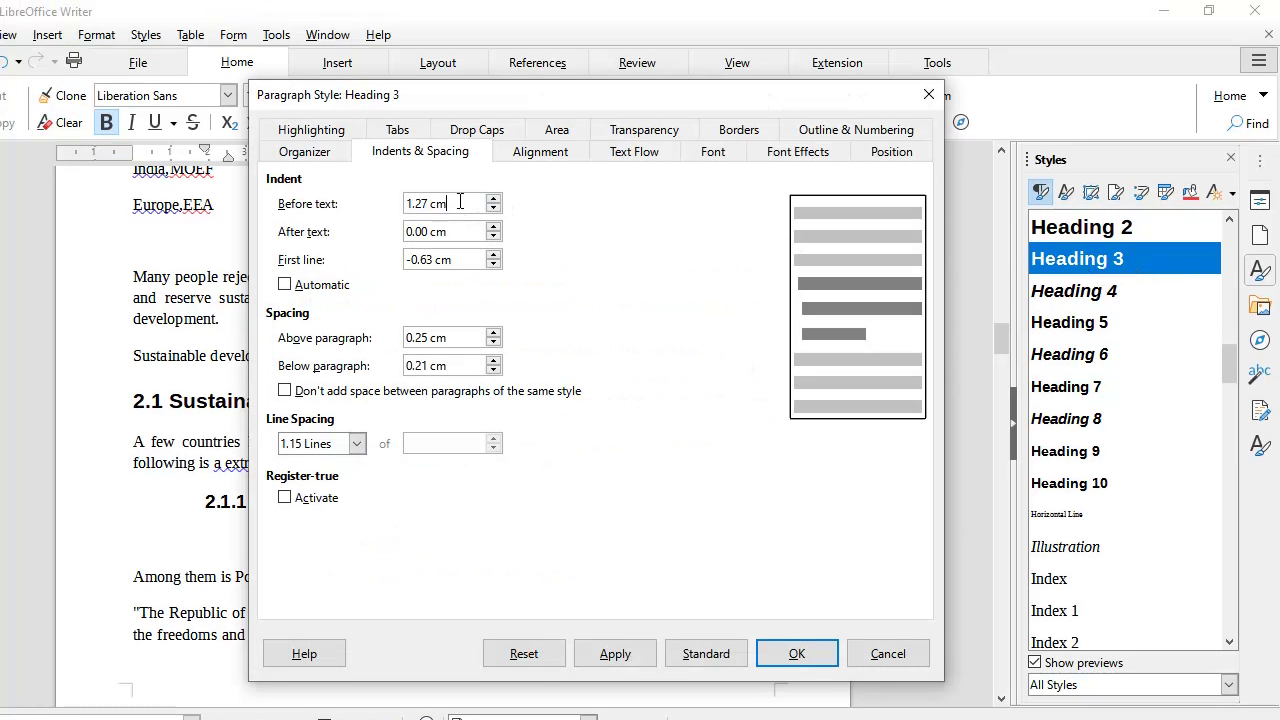
drag(460, 203, 391, 201)
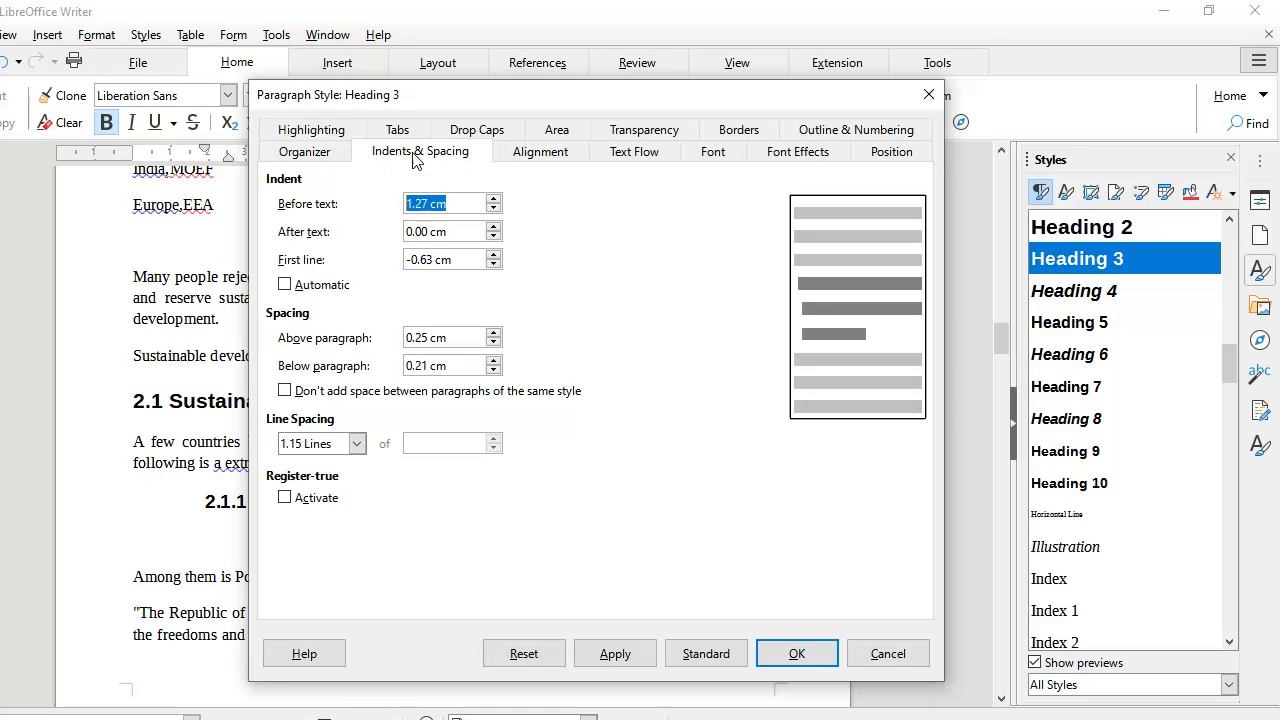
text(0)
drag(452, 259, 405, 259)
text(0)
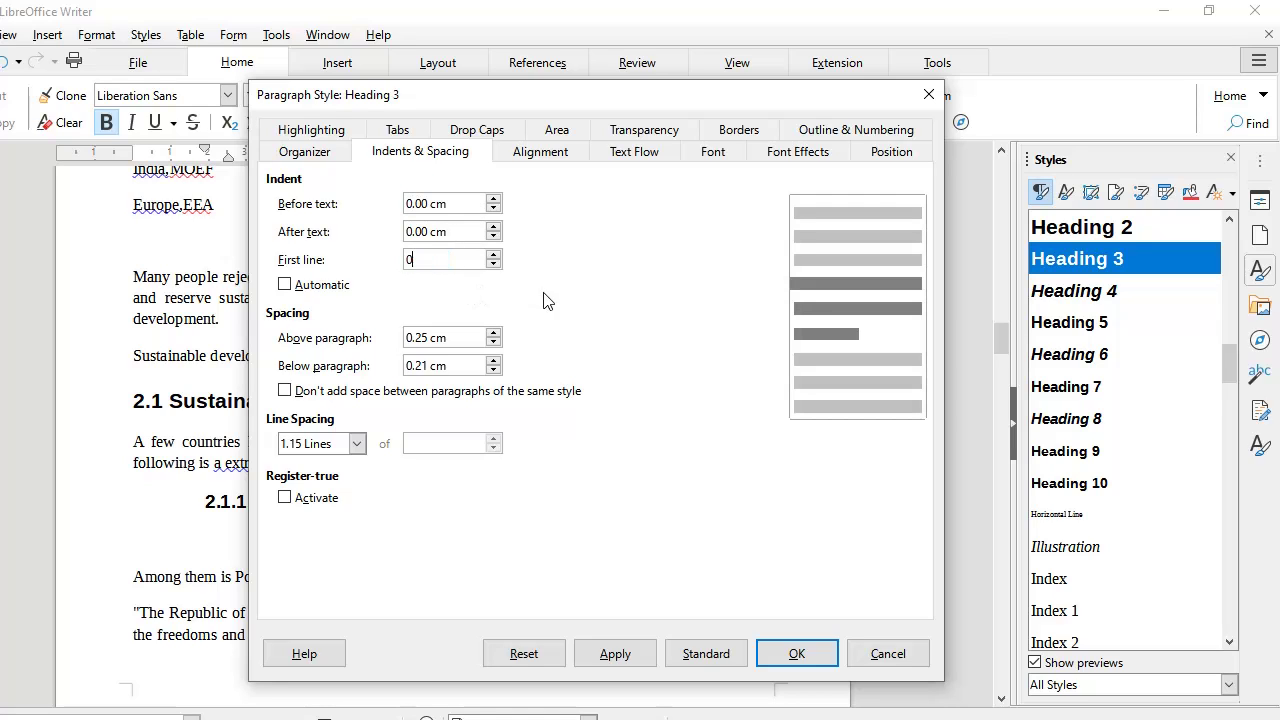
click(452, 238)
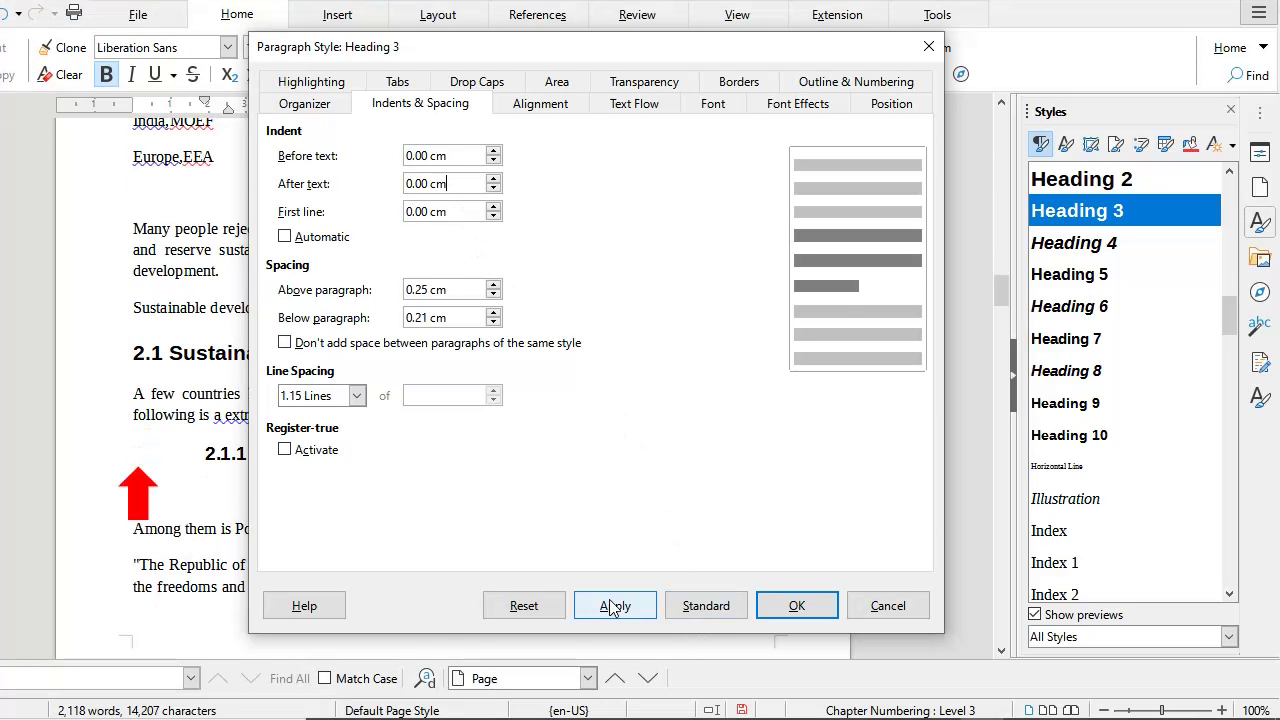
click(614, 606)
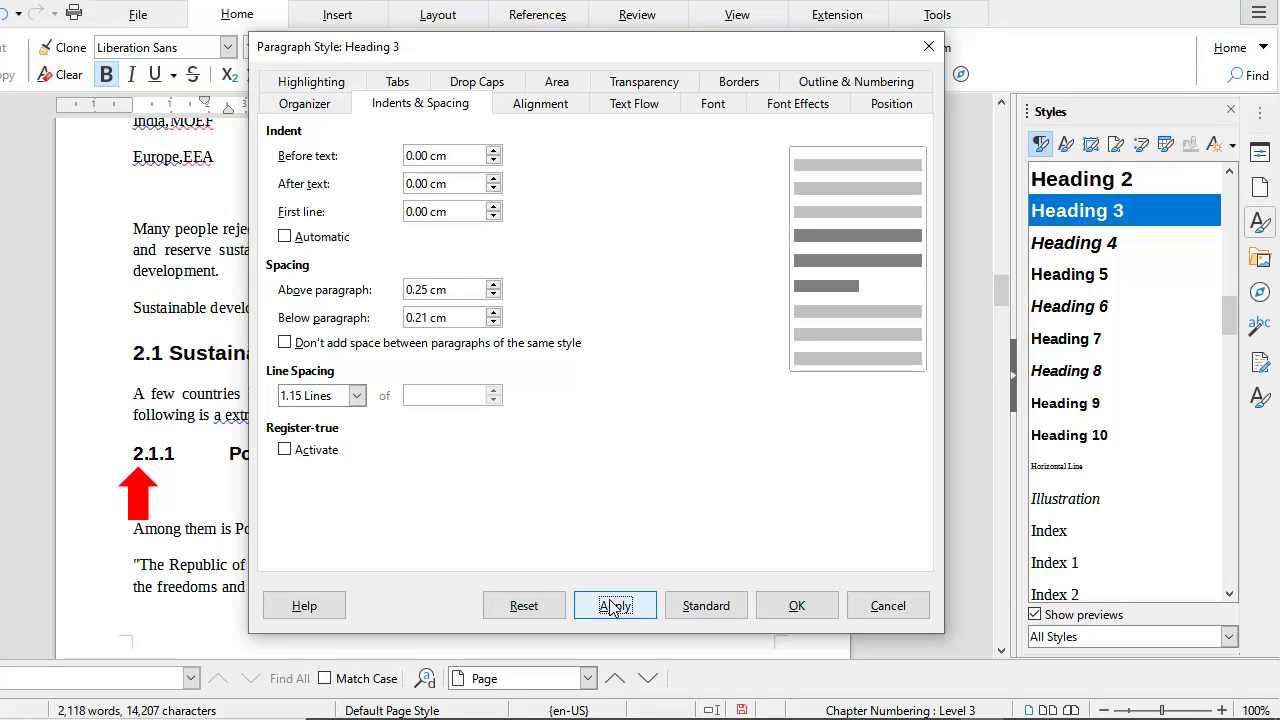
click(797, 606)
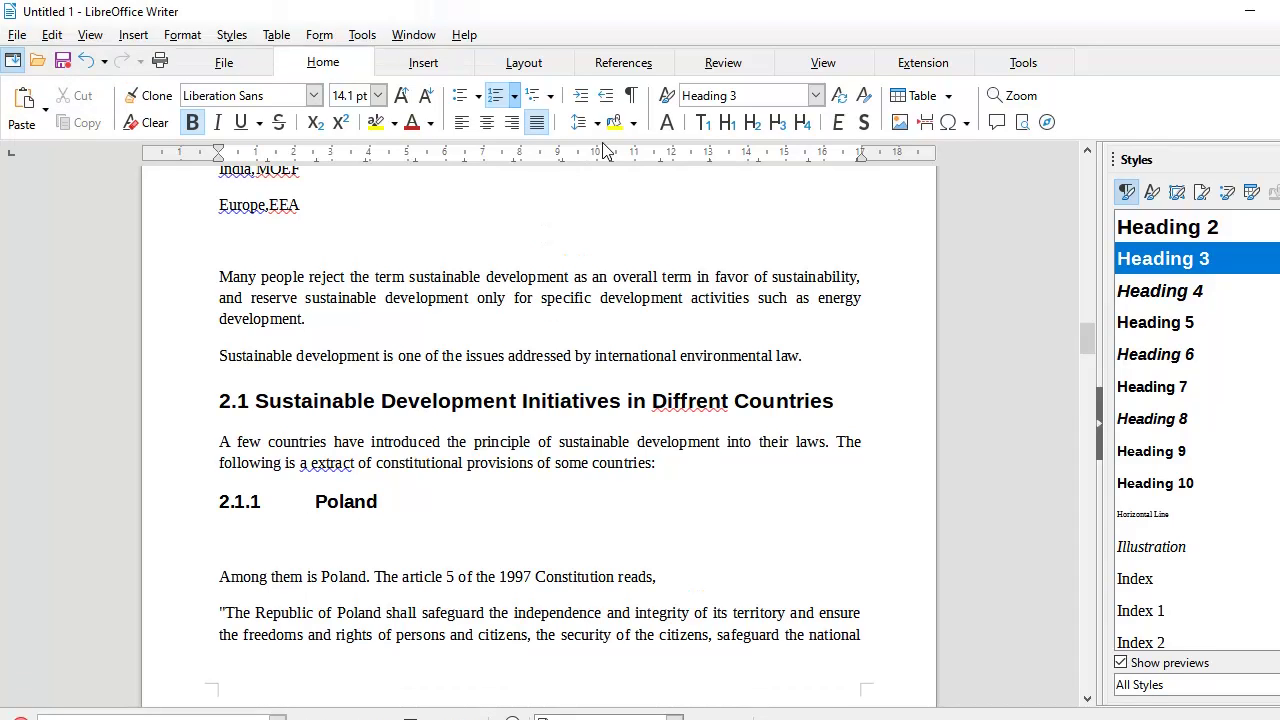
Have level-3 outline numbers followed by a space instead of a tab.
click(514, 95)
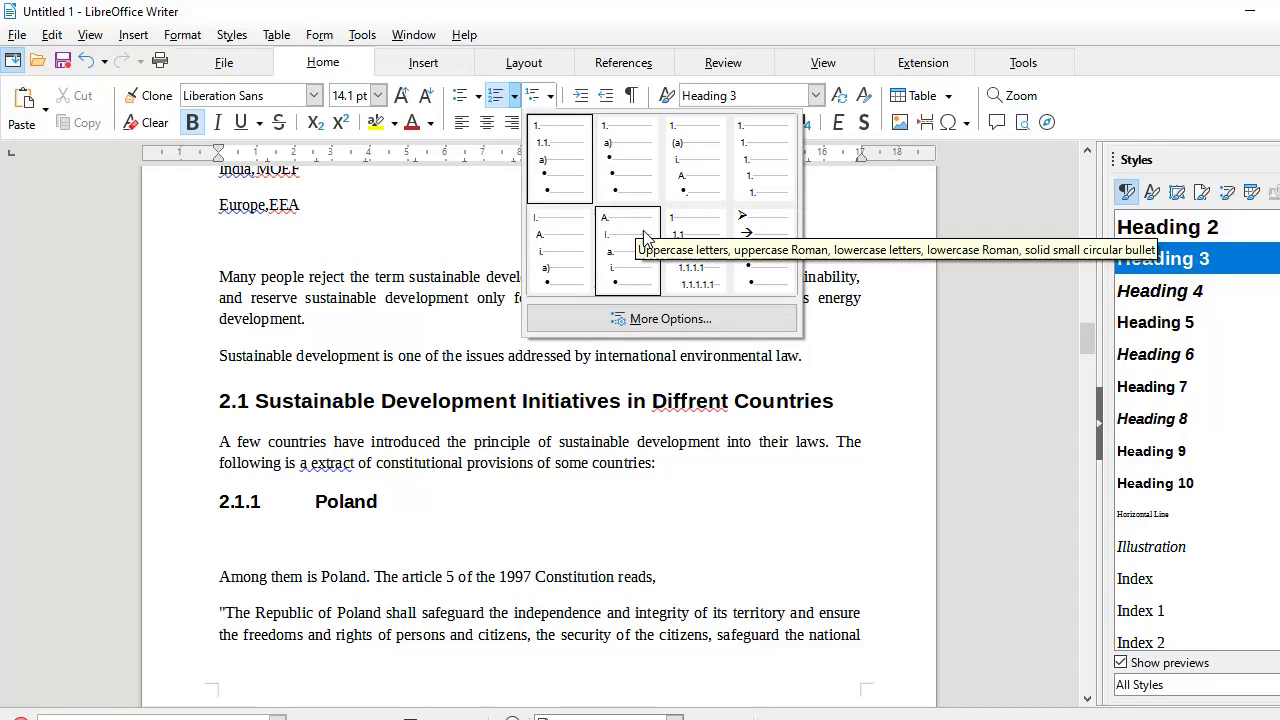
click(651, 319)
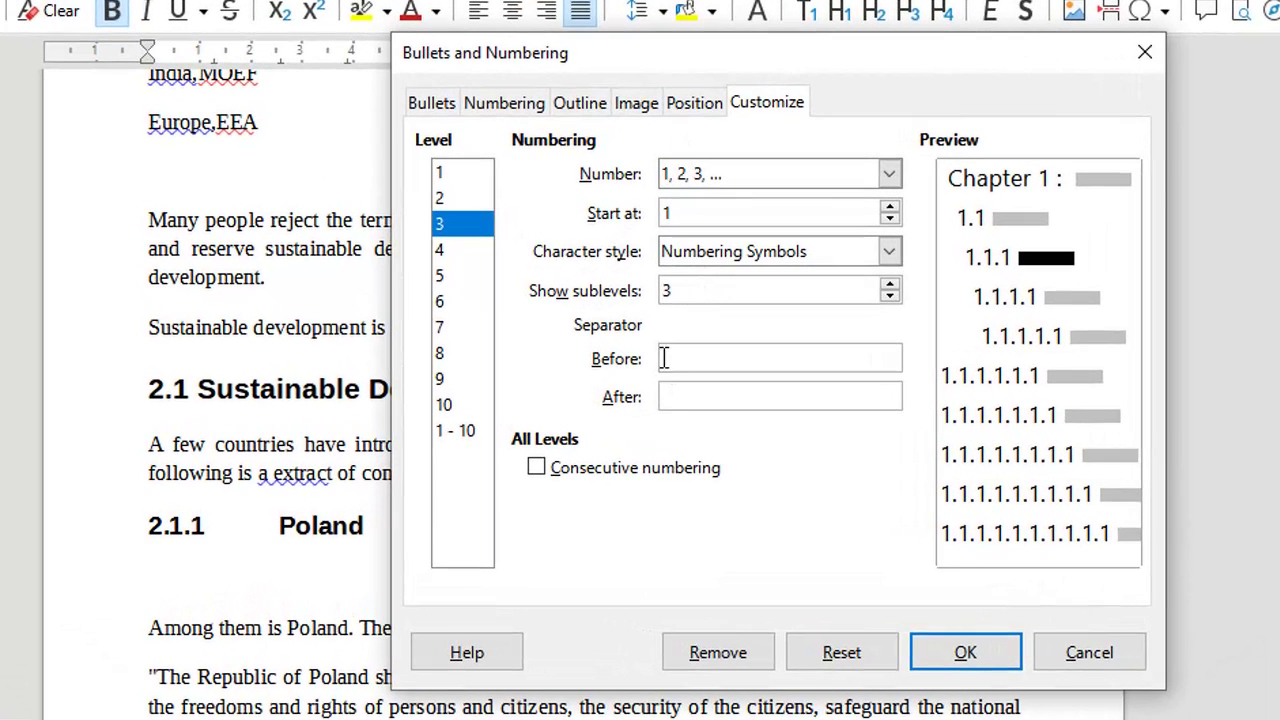
click(688, 106)
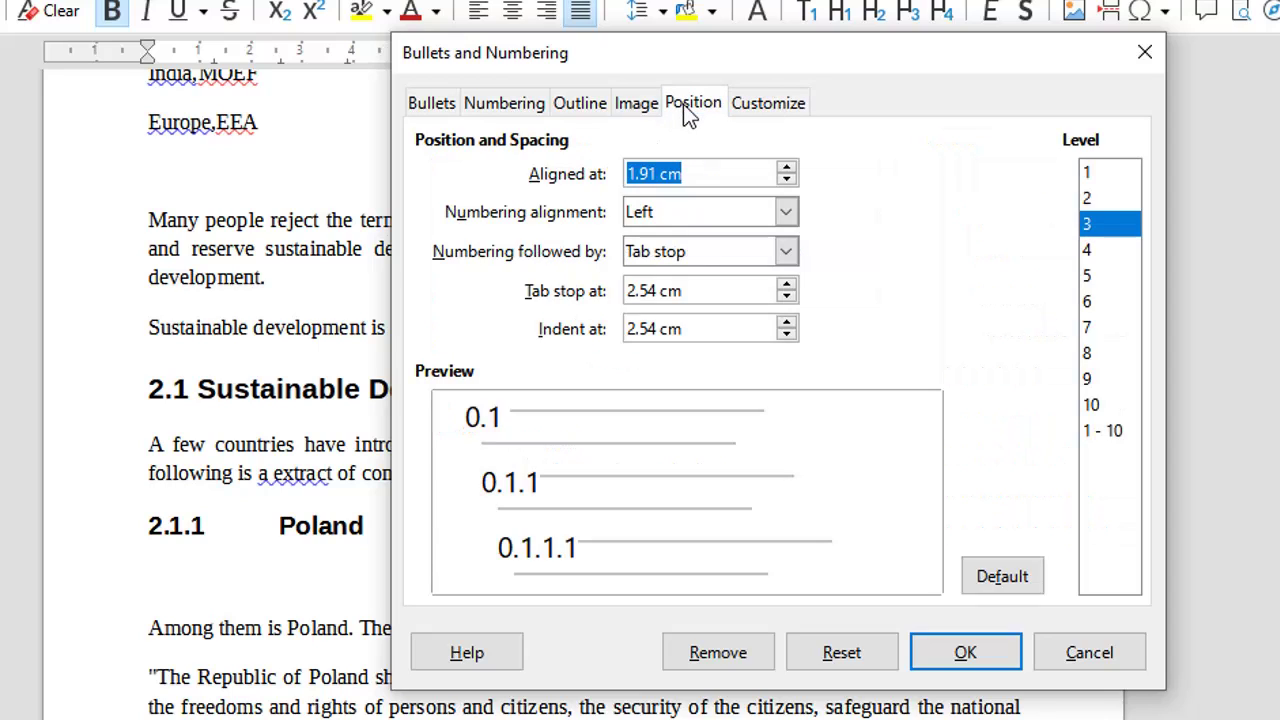
click(786, 251)
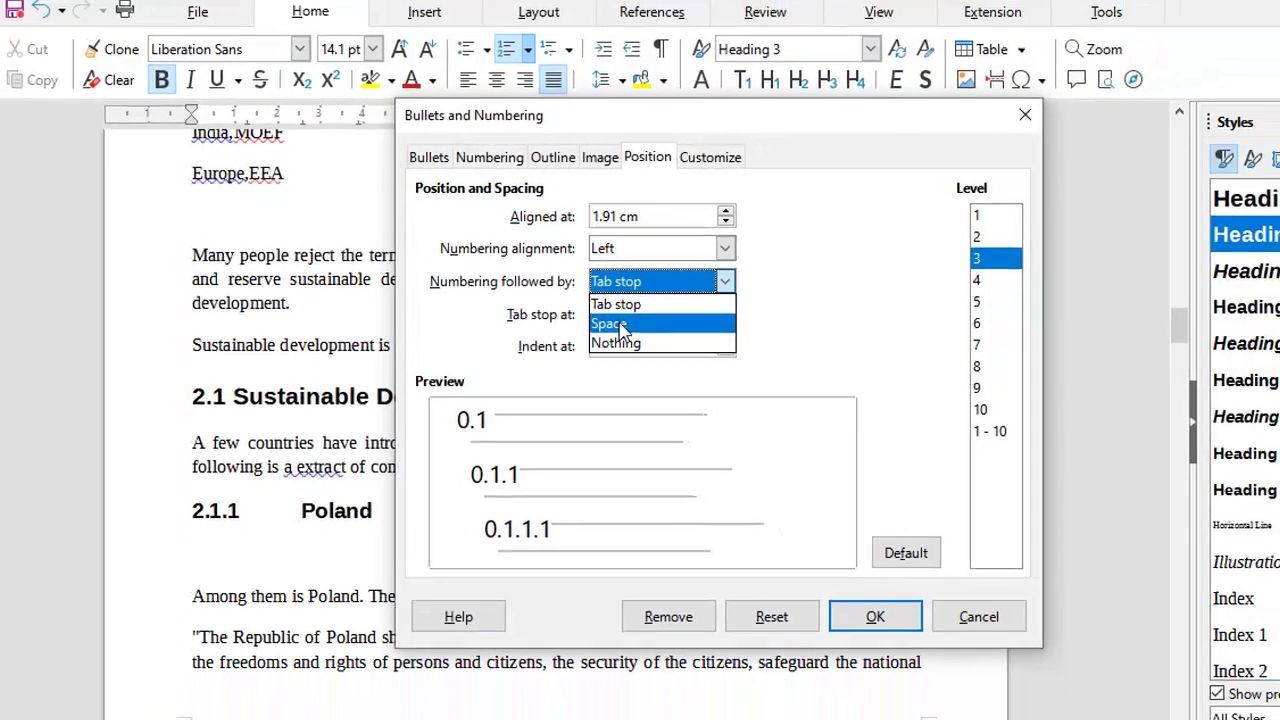
click(622, 326)
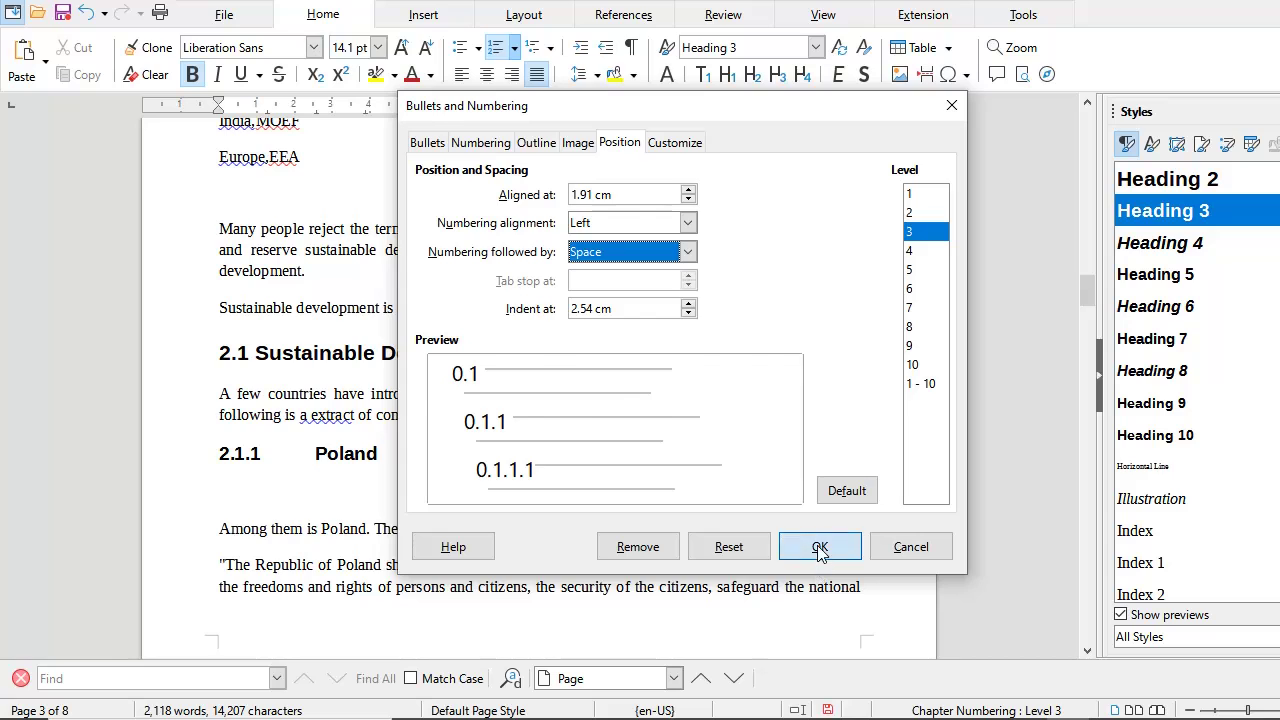
click(819, 547)
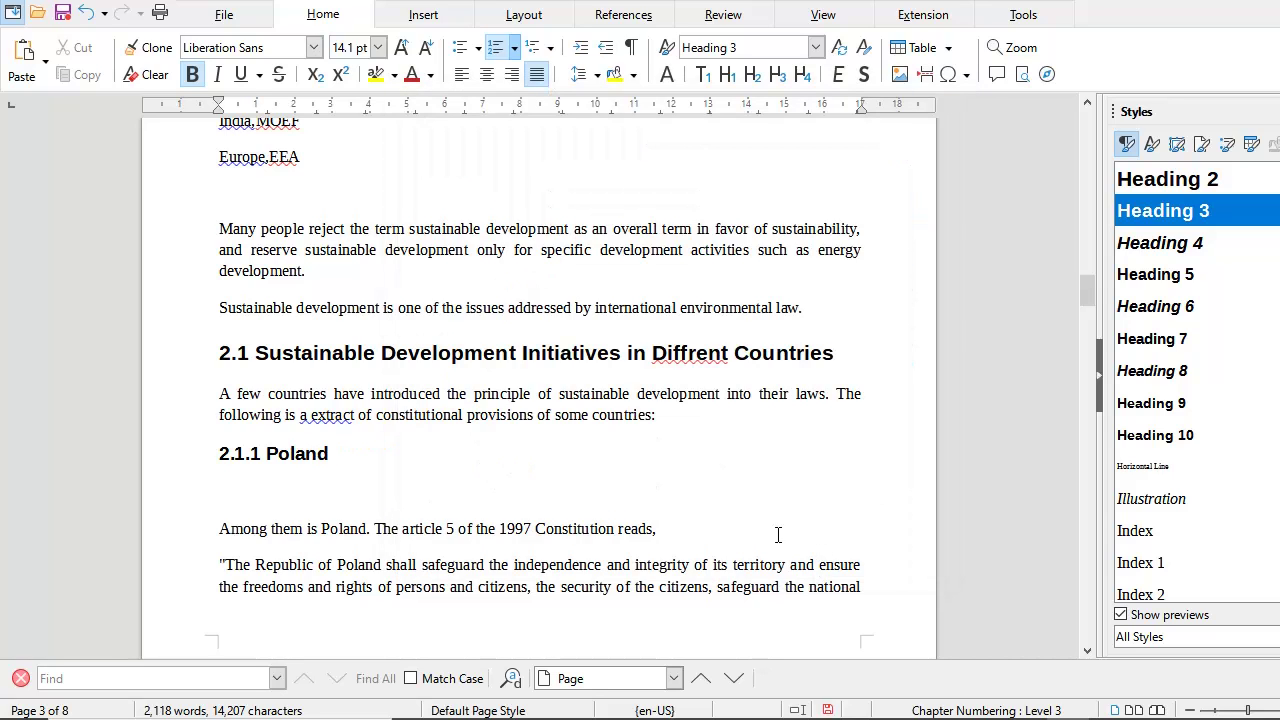
Delete the blank lines under 2.1.1 Poland and around 2.1.2 France.
scroll(313, 429, down, 2)
key(Delete)
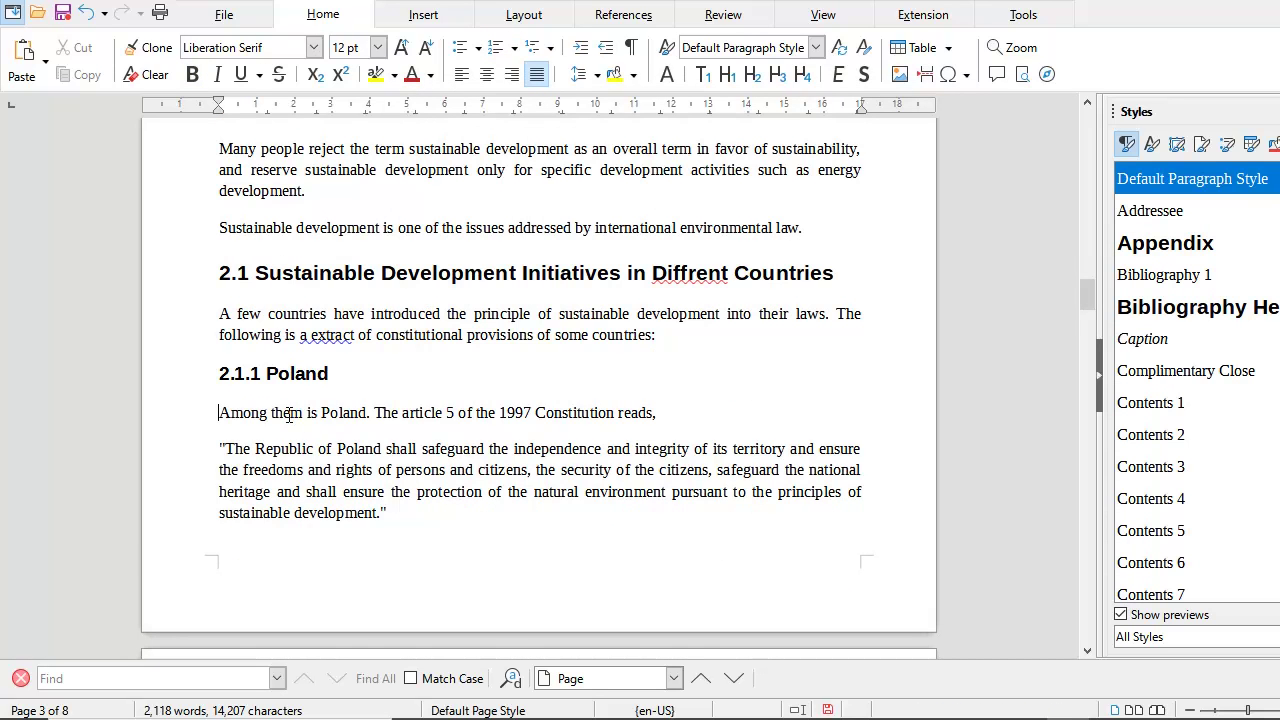
scroll(288, 414, down, 10)
key(Delete)
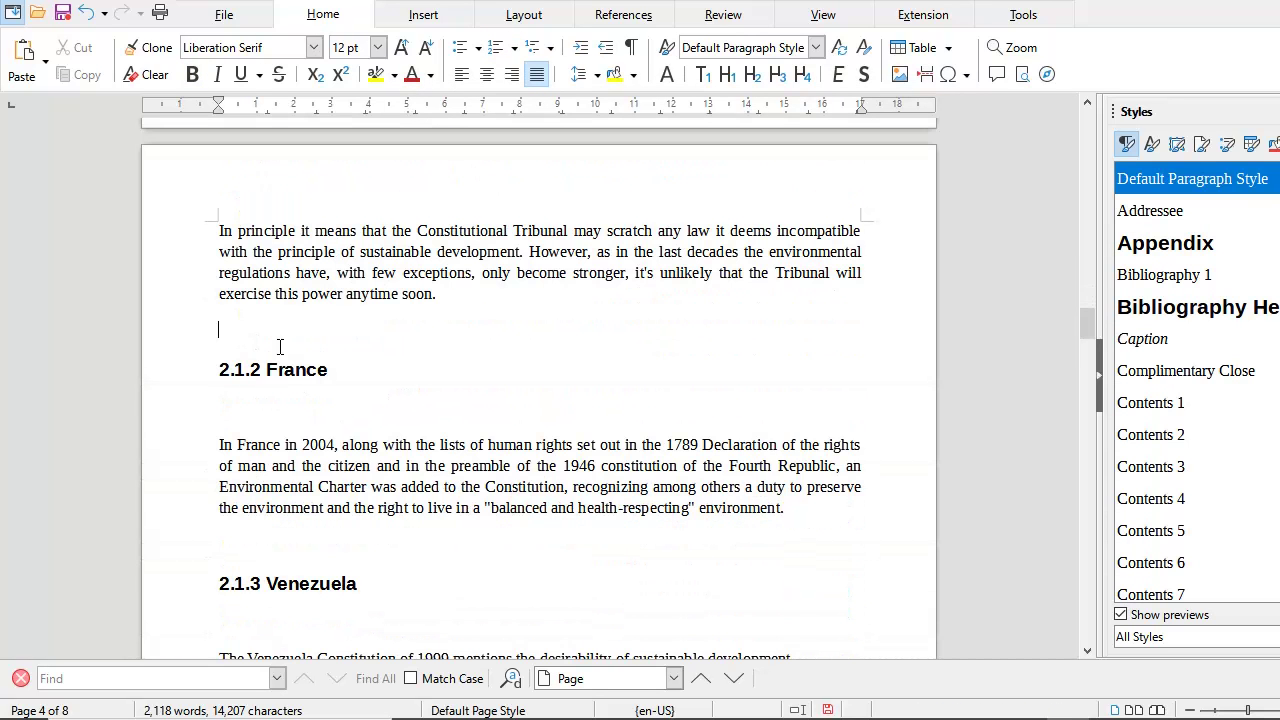
key(Delete)
key(Down)
key(Delete)
click(229, 472)
Delete the blank lines above 2.1.3 Venezuela and around 2.1.4 The United Kingdom.
key(Delete)
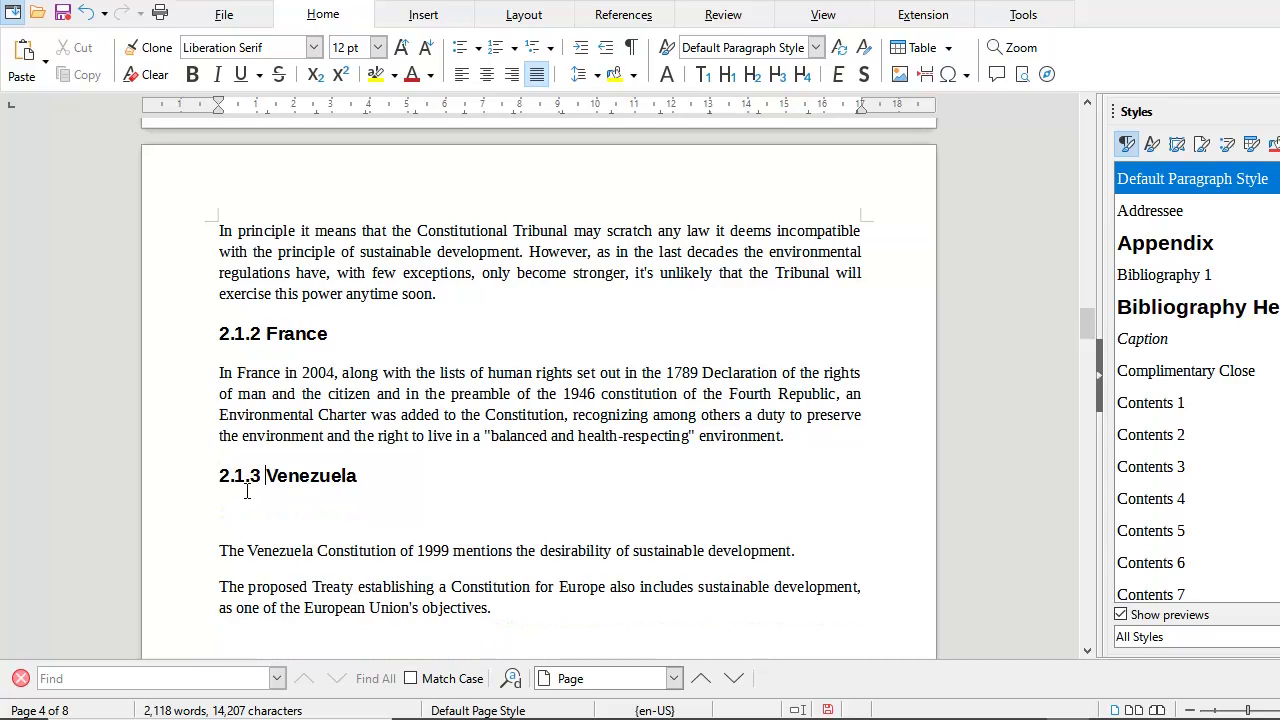
key(Delete)
scroll(236, 467, down, 3)
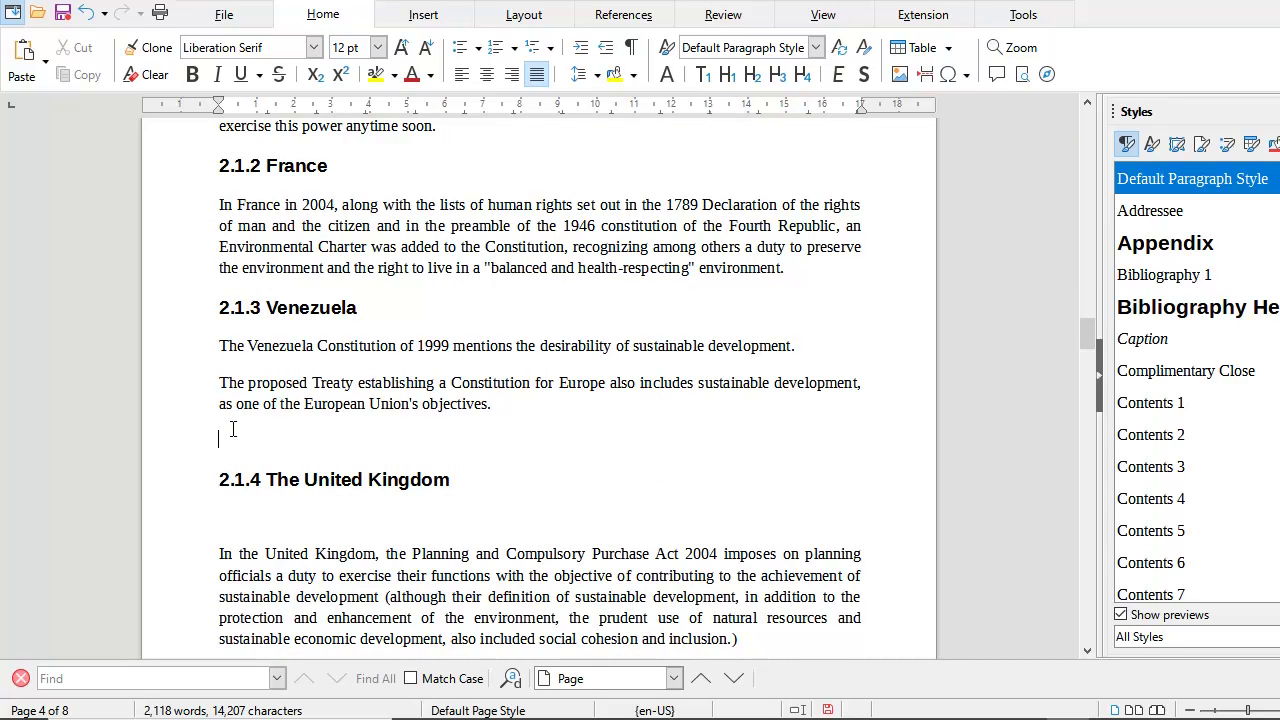
key(Delete)
key(Down)
key(Delete)
Place the caret in the 2.1.4.1 England heading.
scroll(250, 500, down, 1)
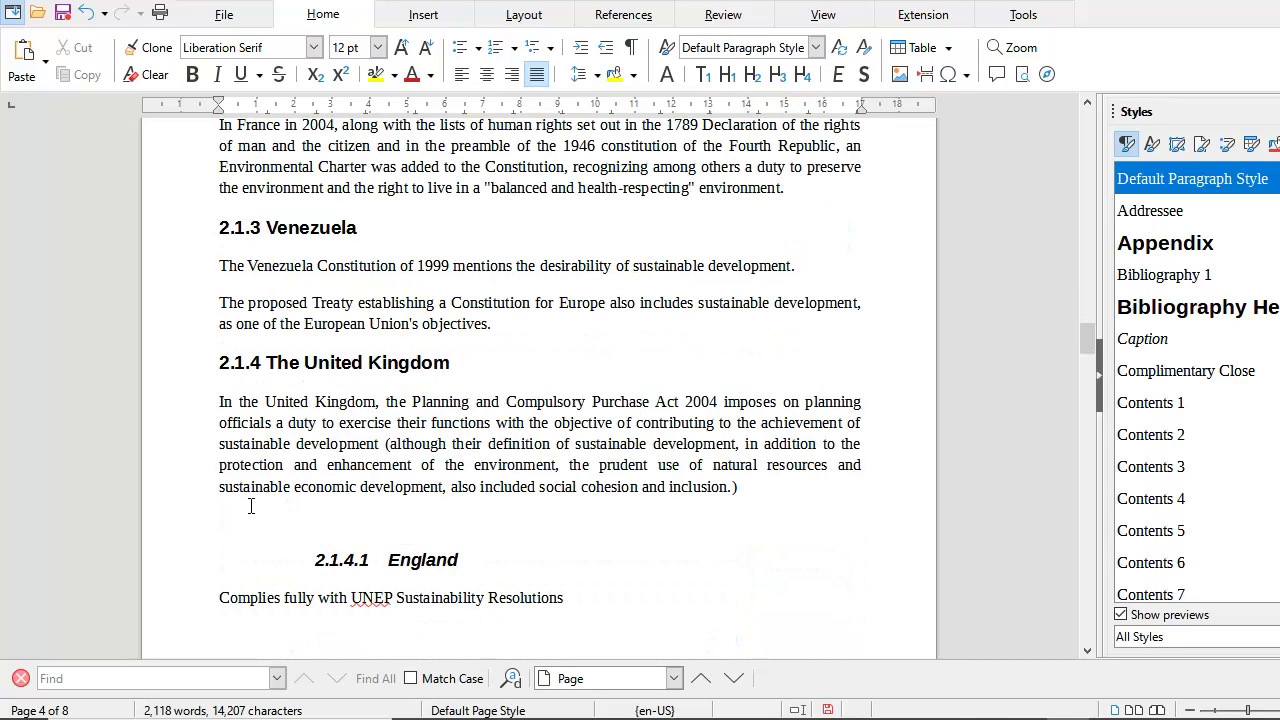
scroll(251, 506, down, 3)
drag(251, 365, 370, 392)
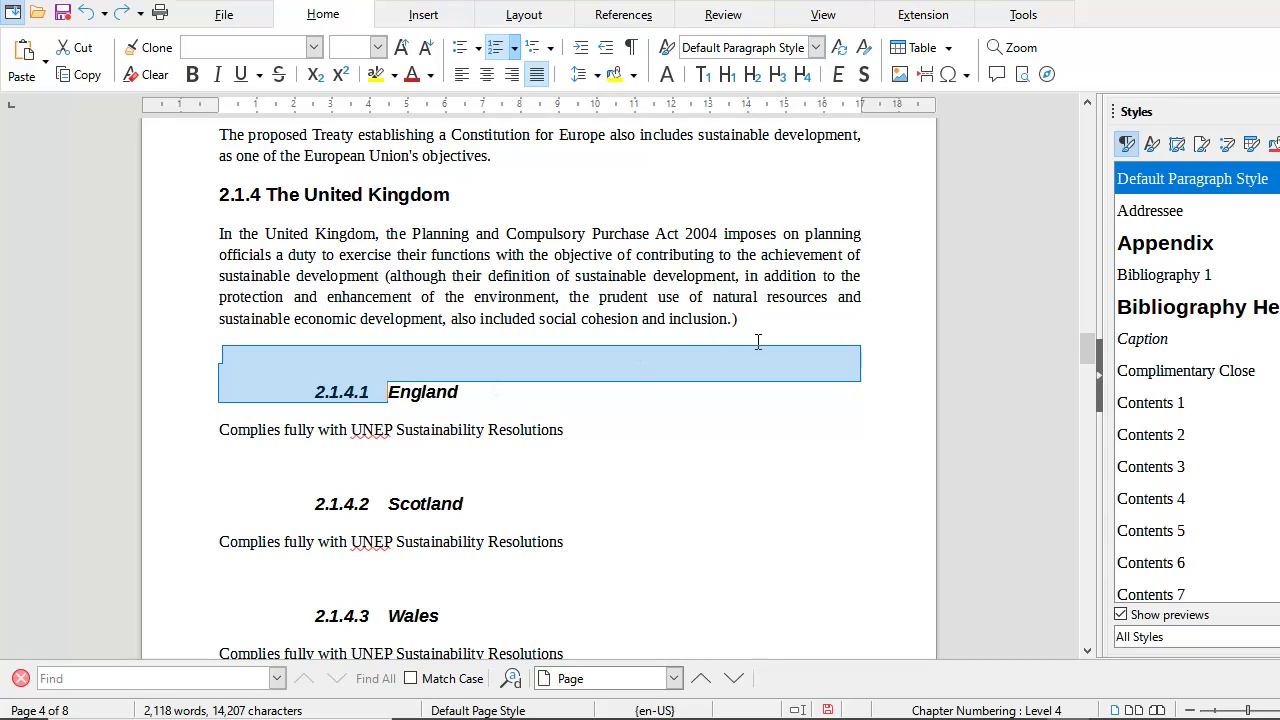
click(409, 392)
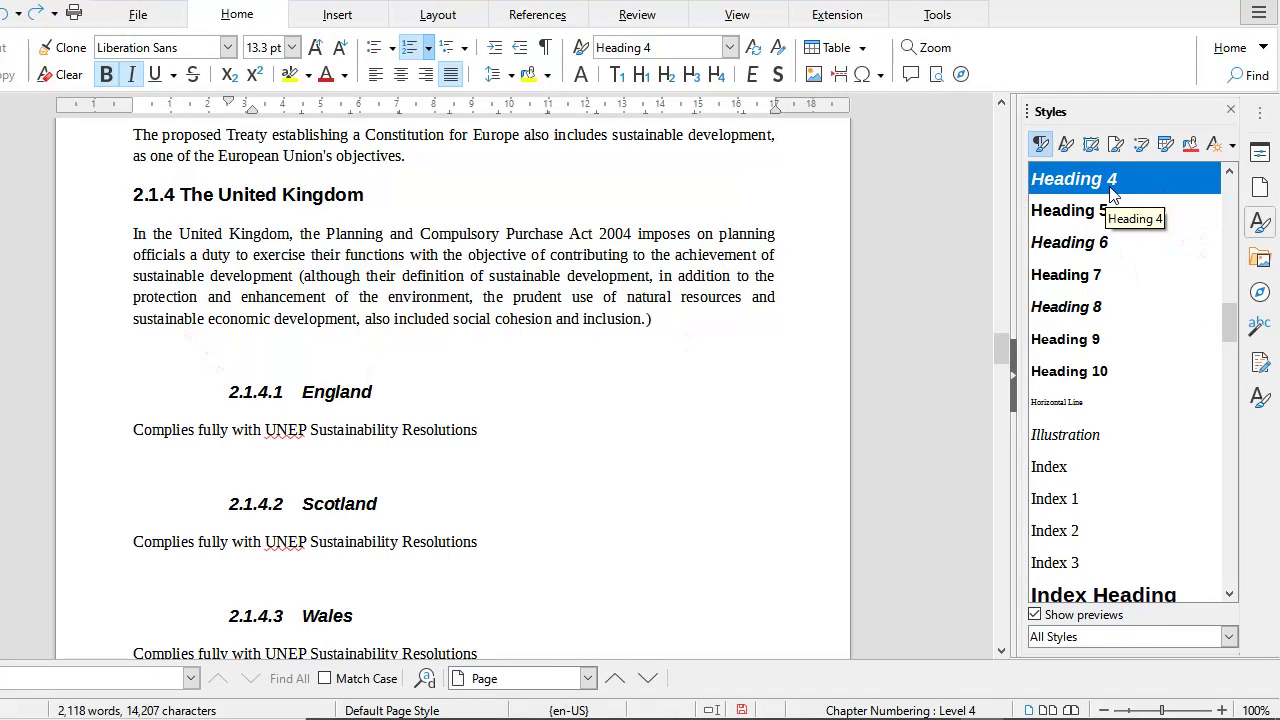
Set the Heading 4 style's Before text and First line indents to 0 cm.
right_click(1110, 188)
click(1160, 215)
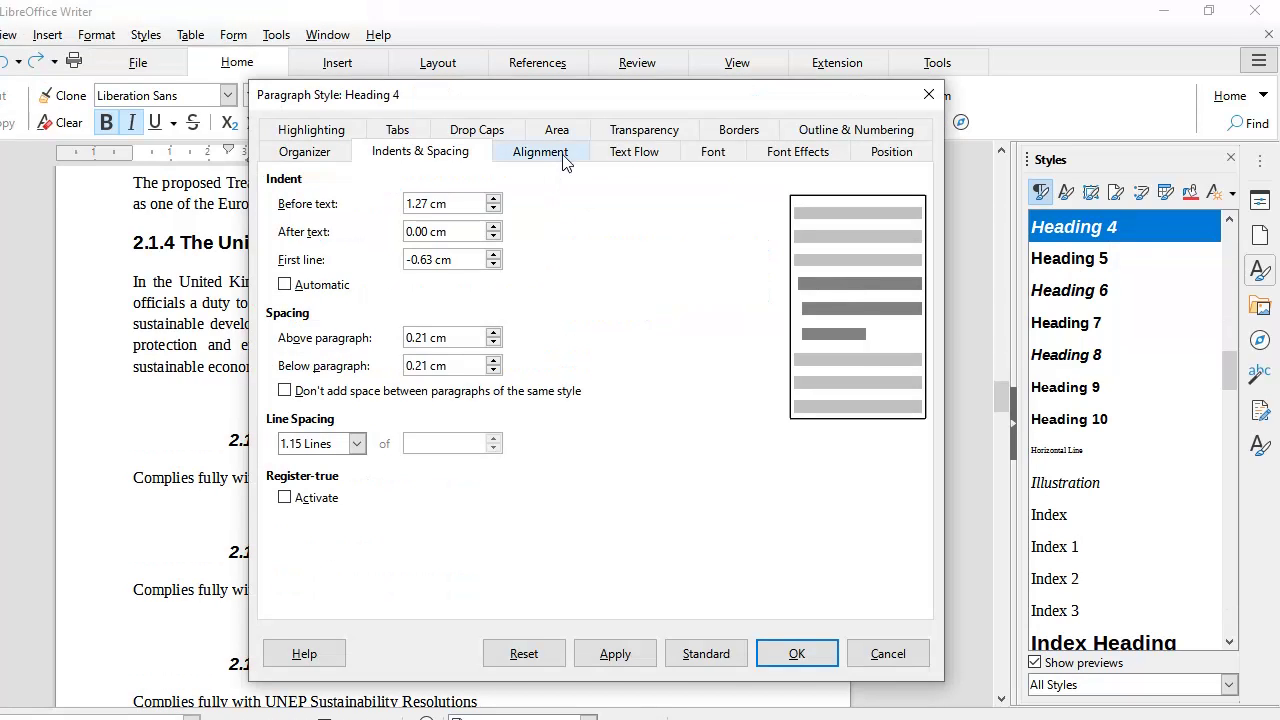
triple_click(466, 203)
text(0)
drag(466, 259, 388, 265)
text(0)
key(Tab)
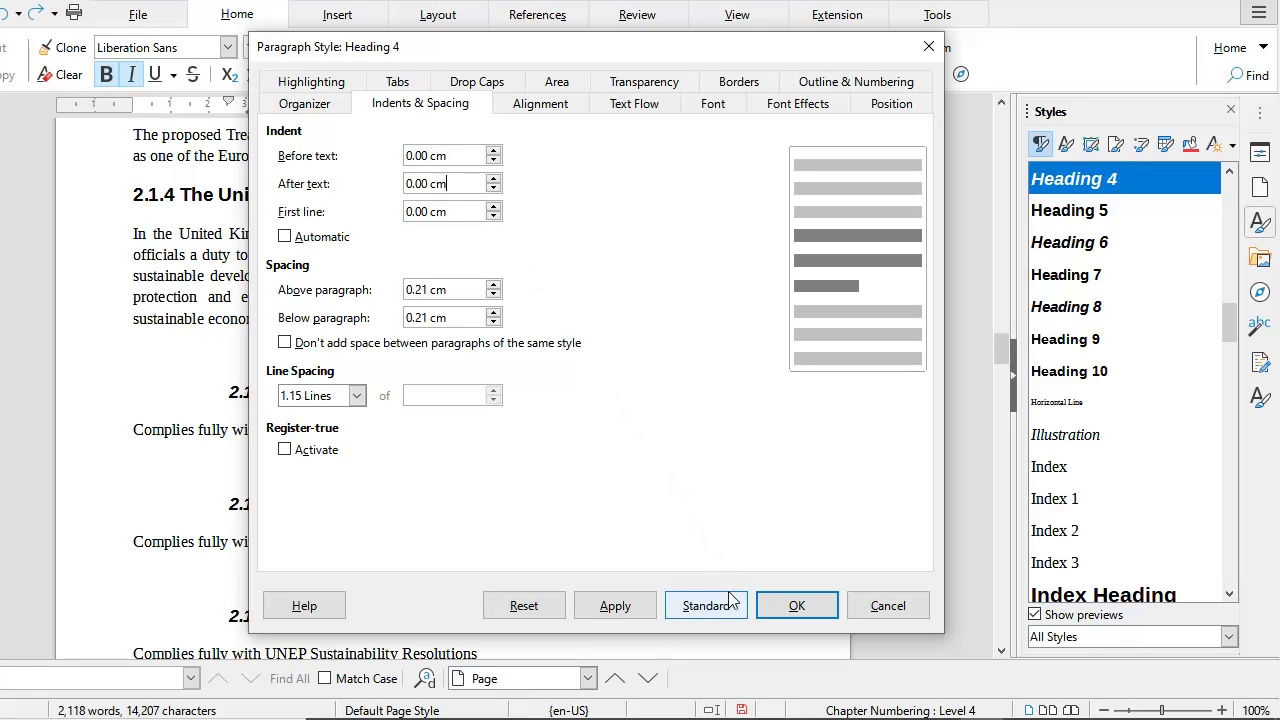
click(615, 605)
click(786, 615)
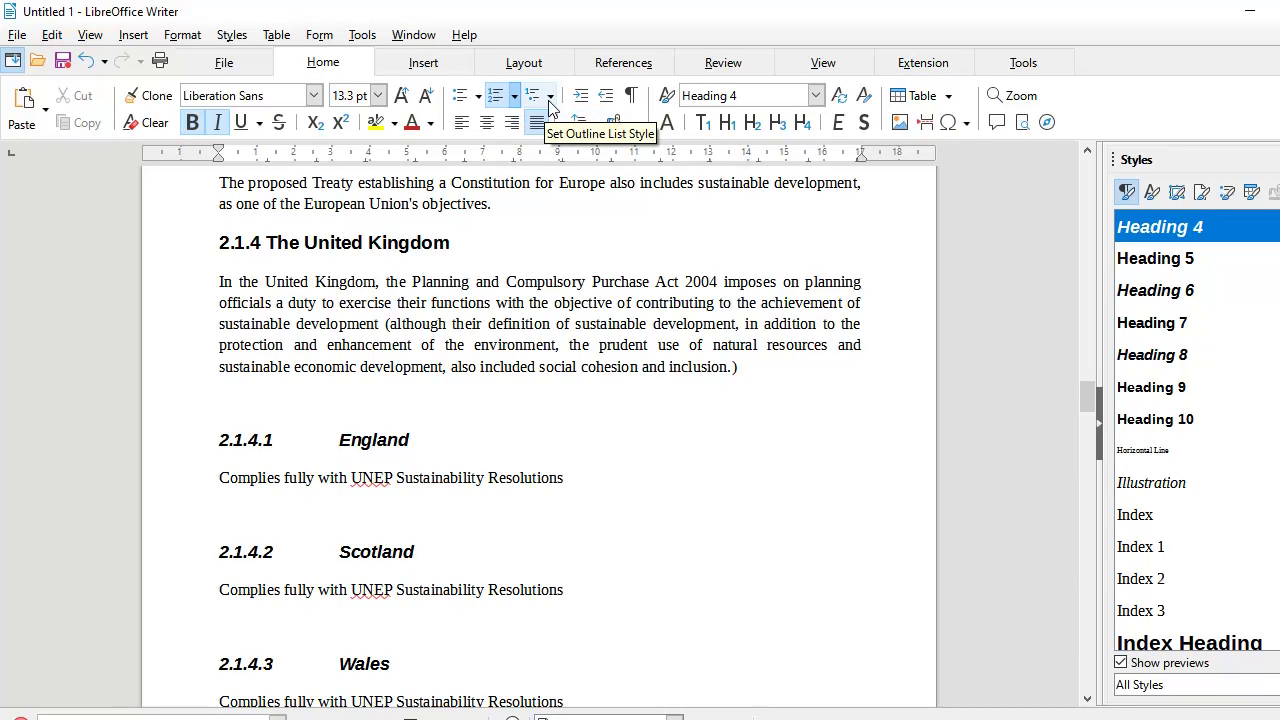
In the outline numbering options, make level-4 numbers followed by a Space.
click(550, 95)
click(628, 325)
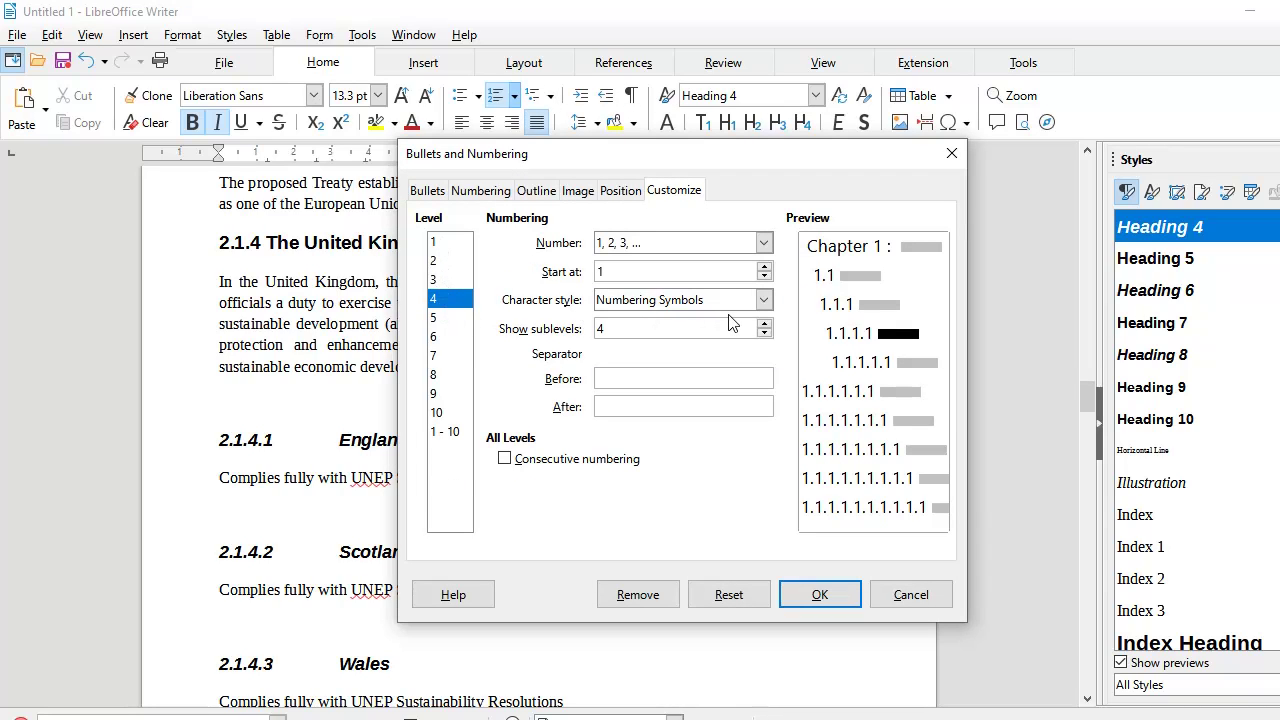
click(625, 192)
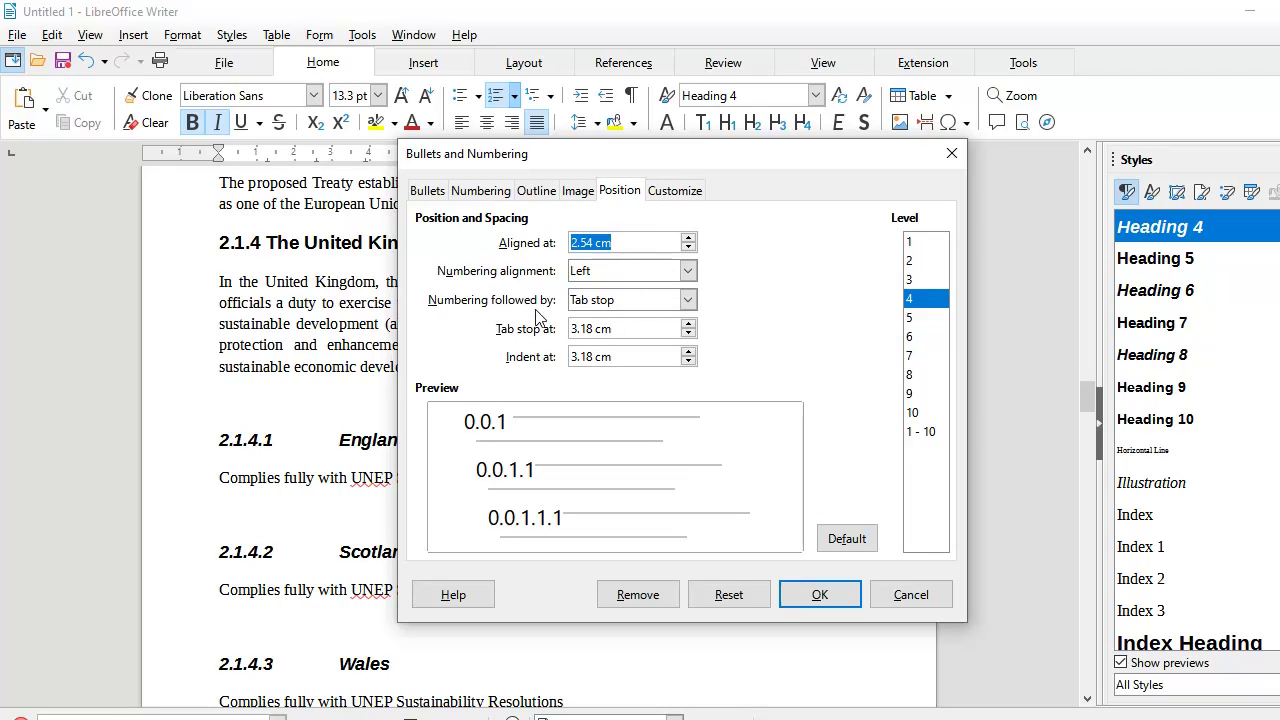
click(688, 300)
click(634, 338)
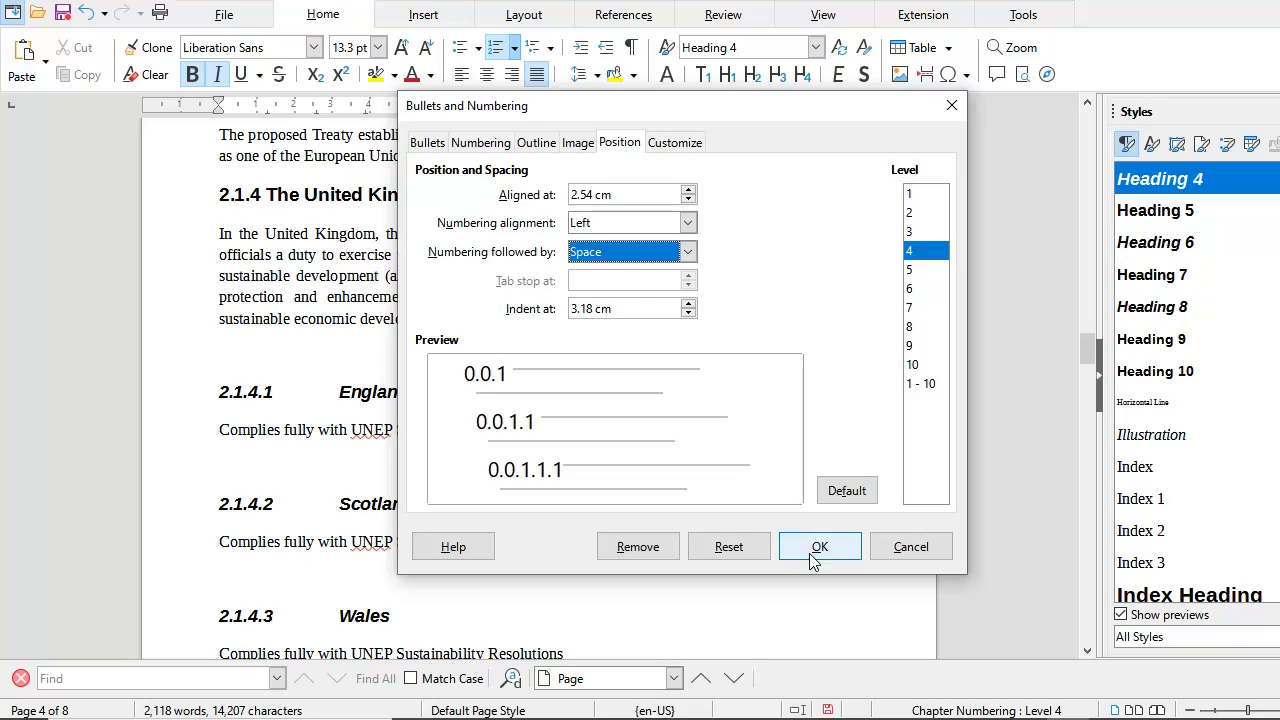
click(819, 594)
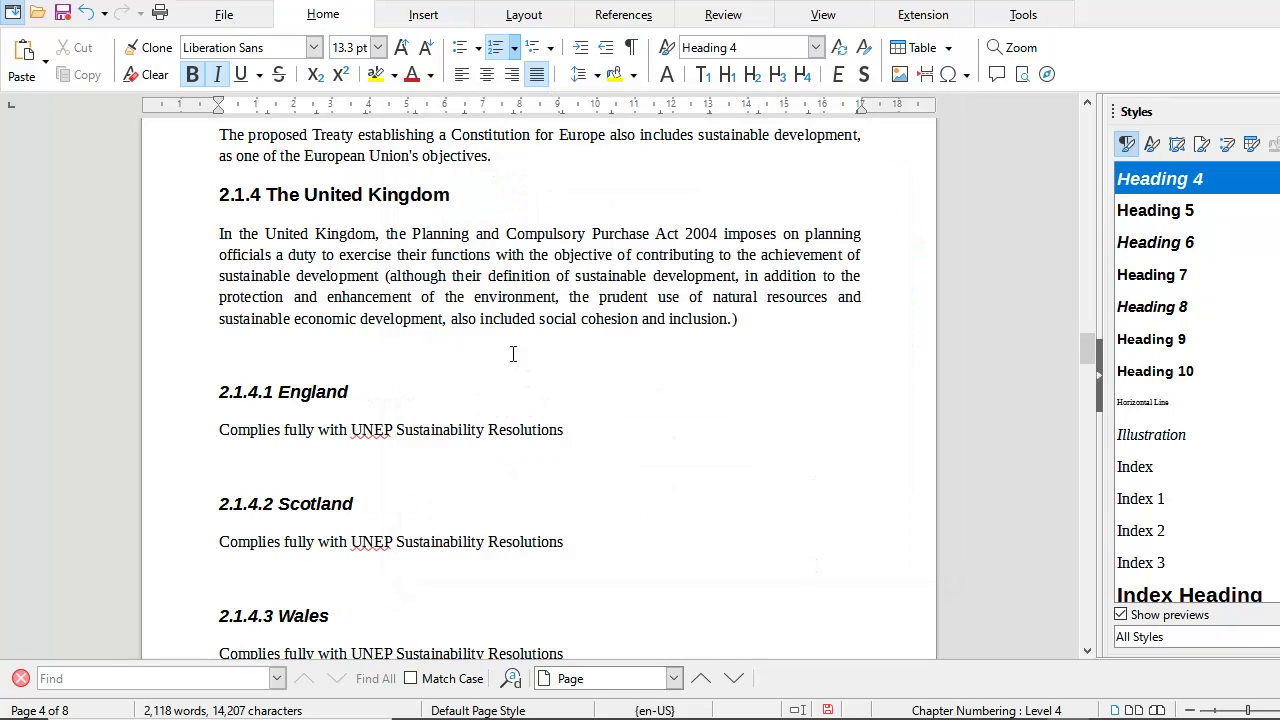
Delete the blank line under 3.1 Greenwash and return to the document's start.
click(332, 371)
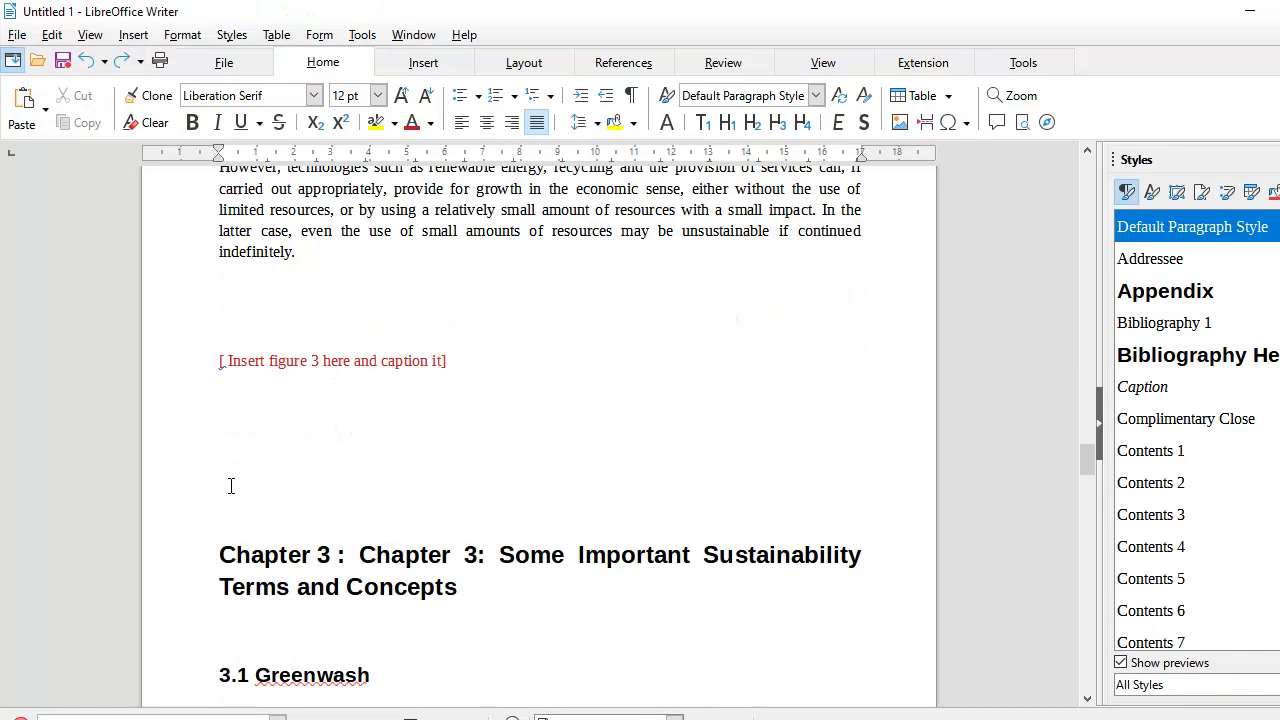
key(ctrl+Return)
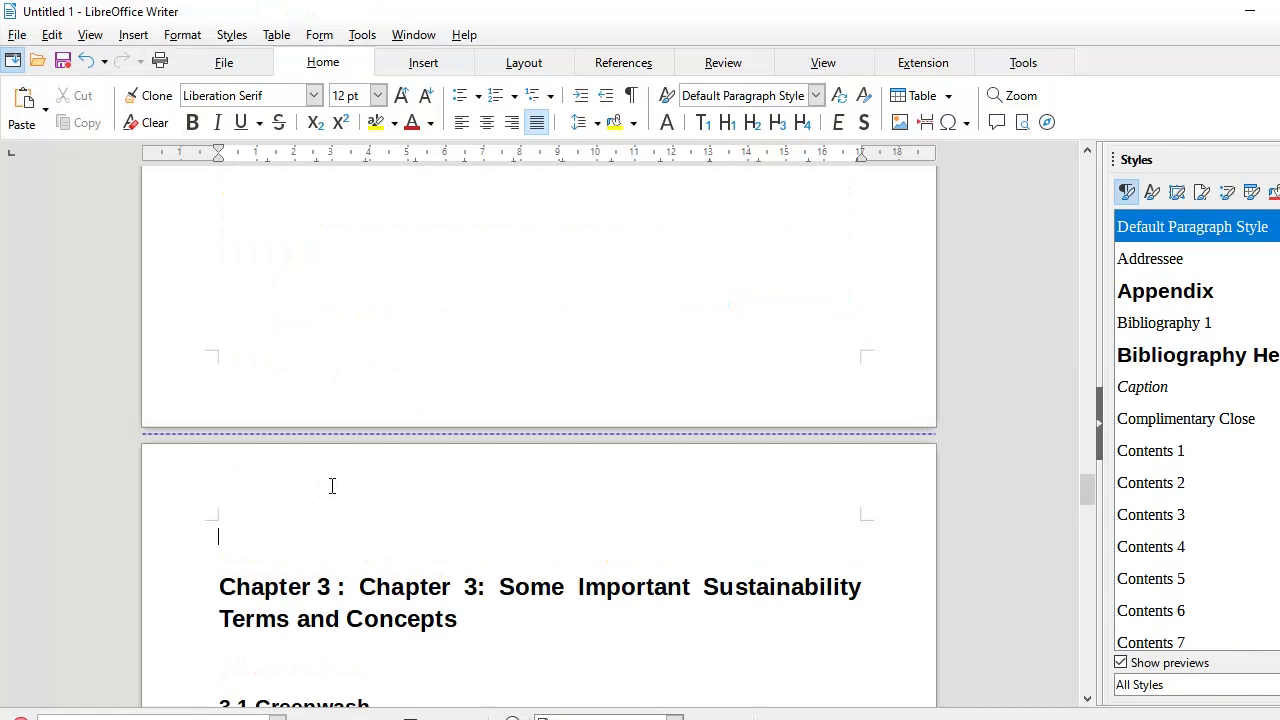
scroll(338, 486, down, 5)
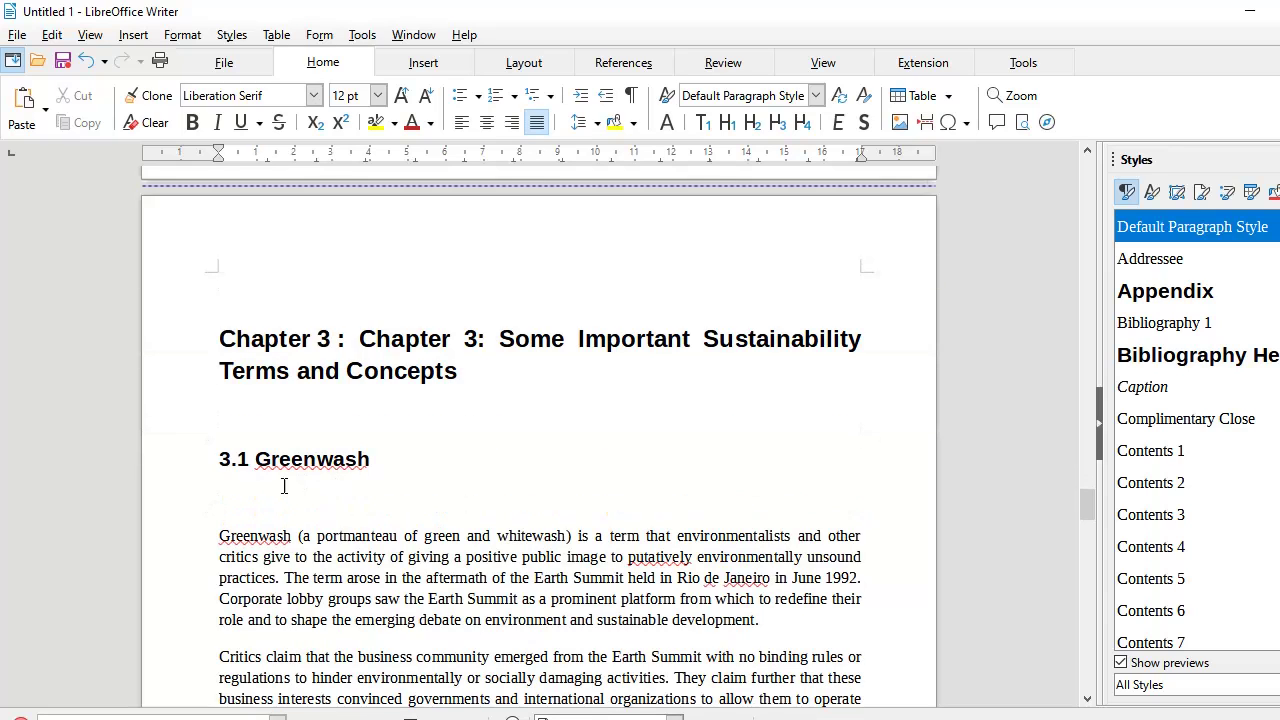
key(Delete)
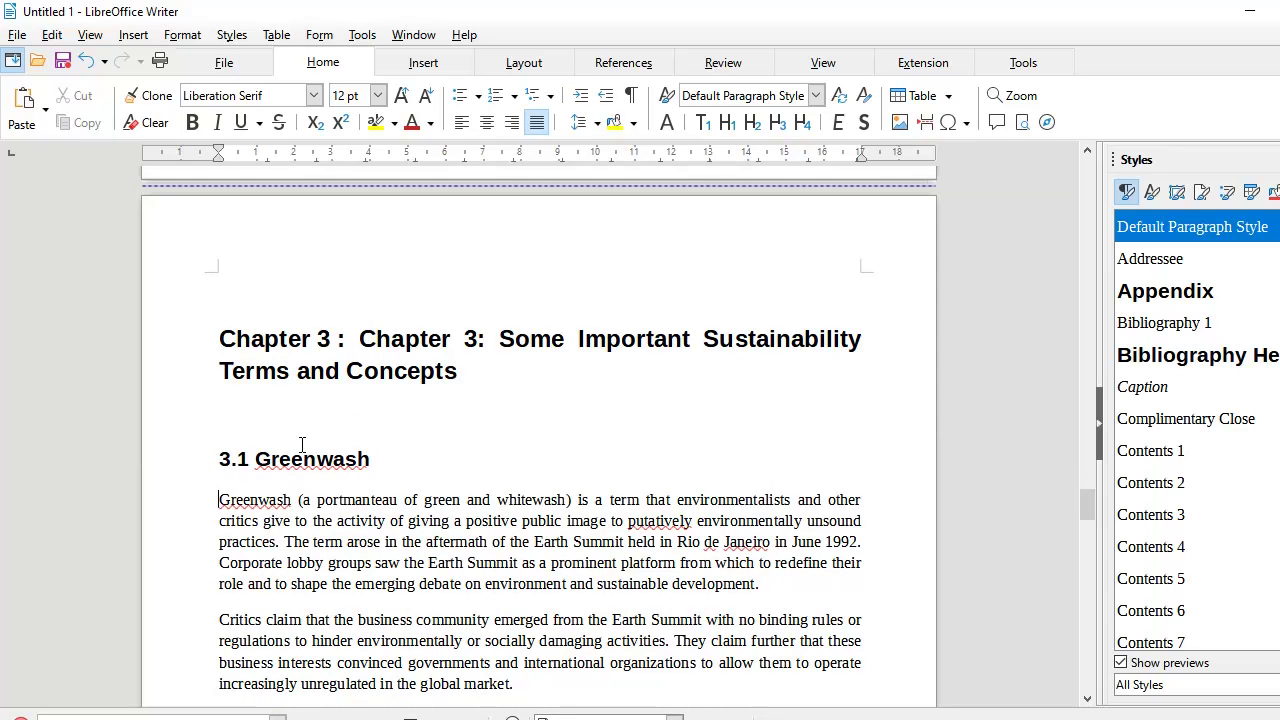
key(ctrl+Home)
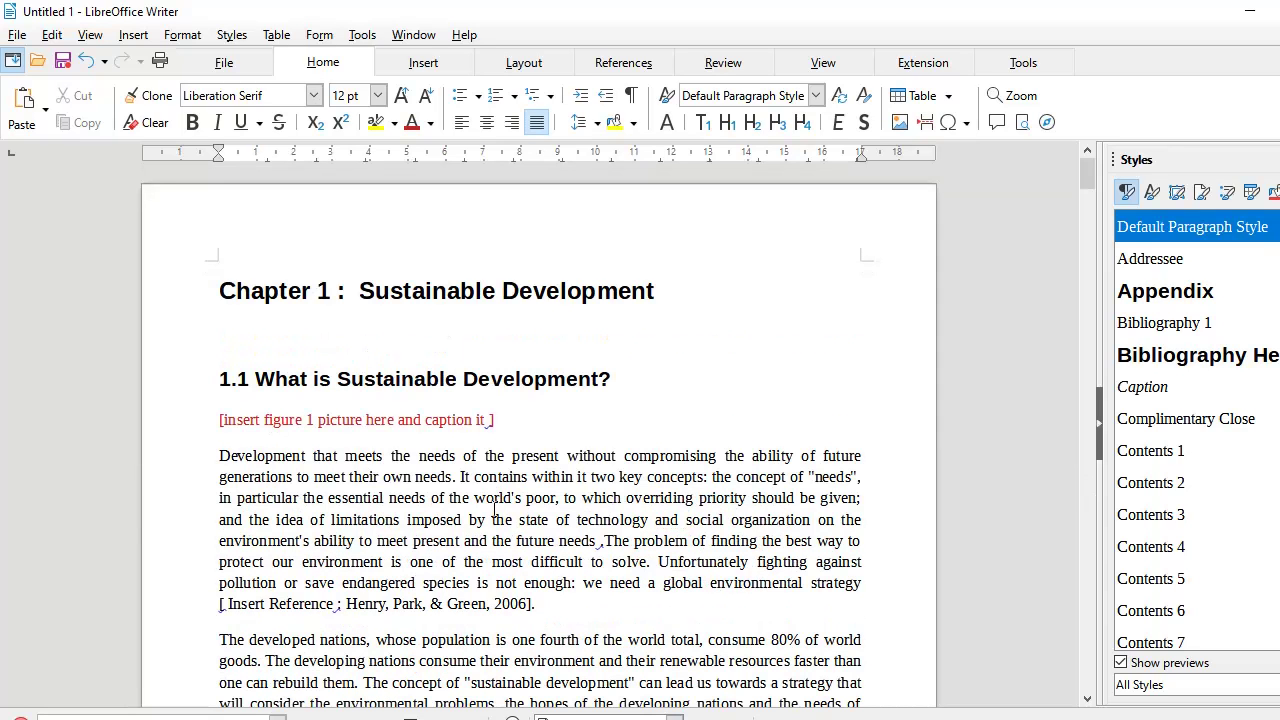